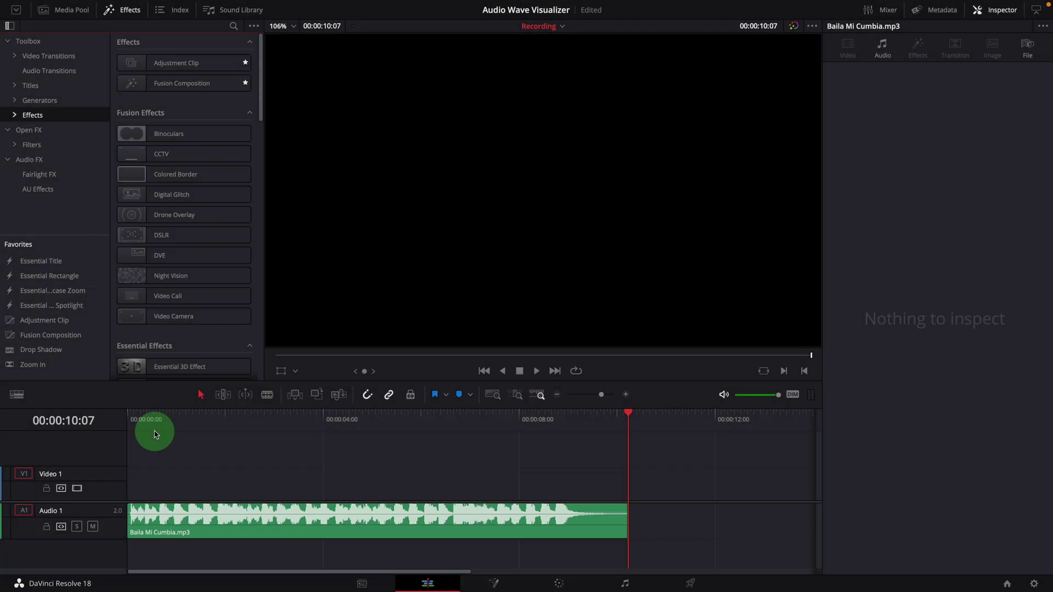
- Place a Fusion Composition on Video 1 at the timeline start and stretch it to the audio's end
drag(141, 419, 133, 417)
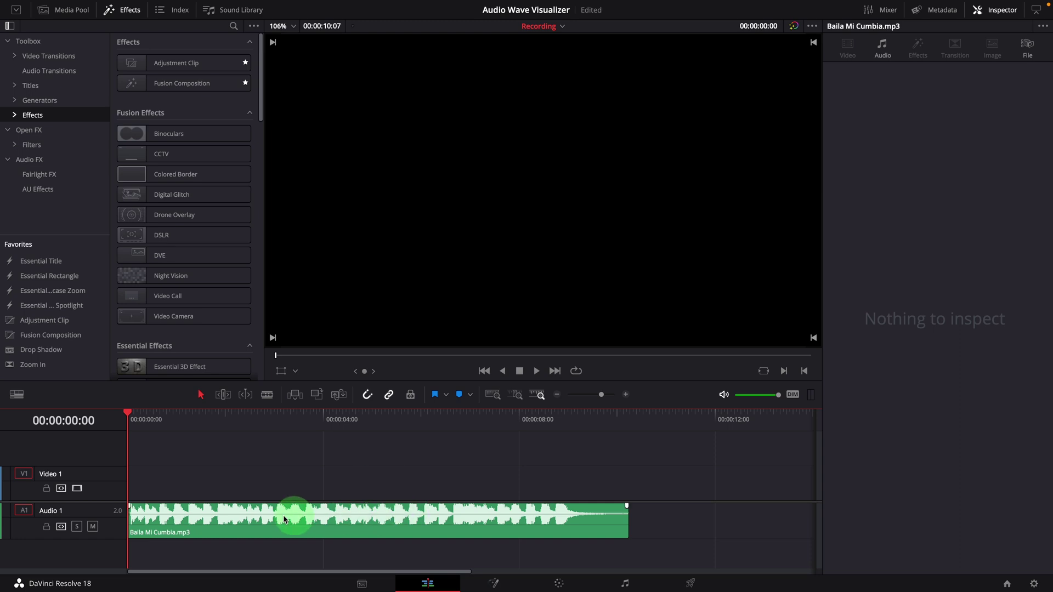
drag(159, 82, 199, 490)
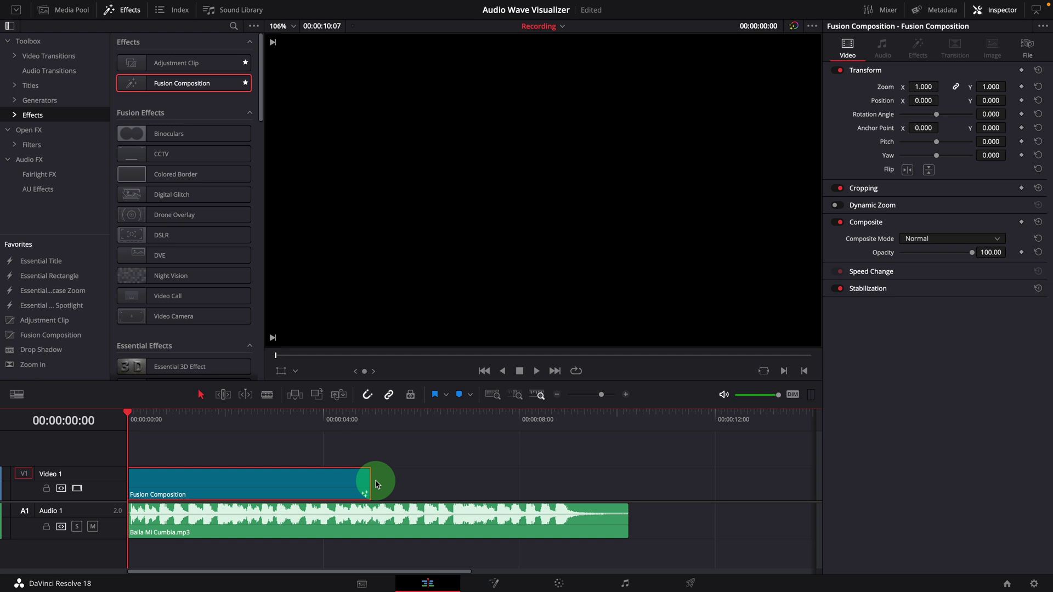
drag(364, 484, 627, 484)
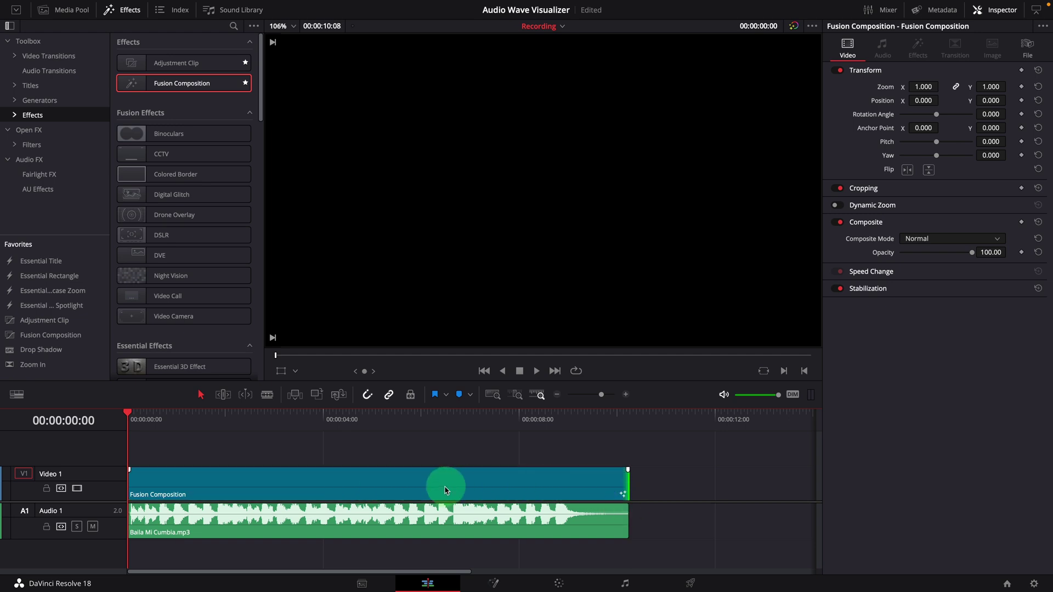
right_click(388, 482)
- Open the composition in the Fusion page and add a Background node feeding MediaOut1
click(436, 412)
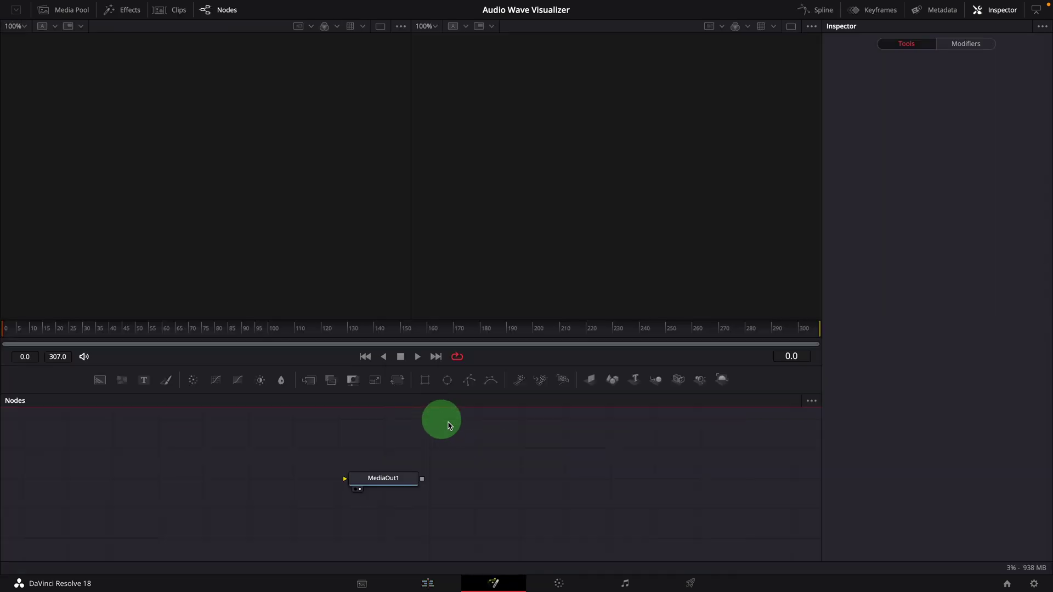
drag(388, 484, 547, 484)
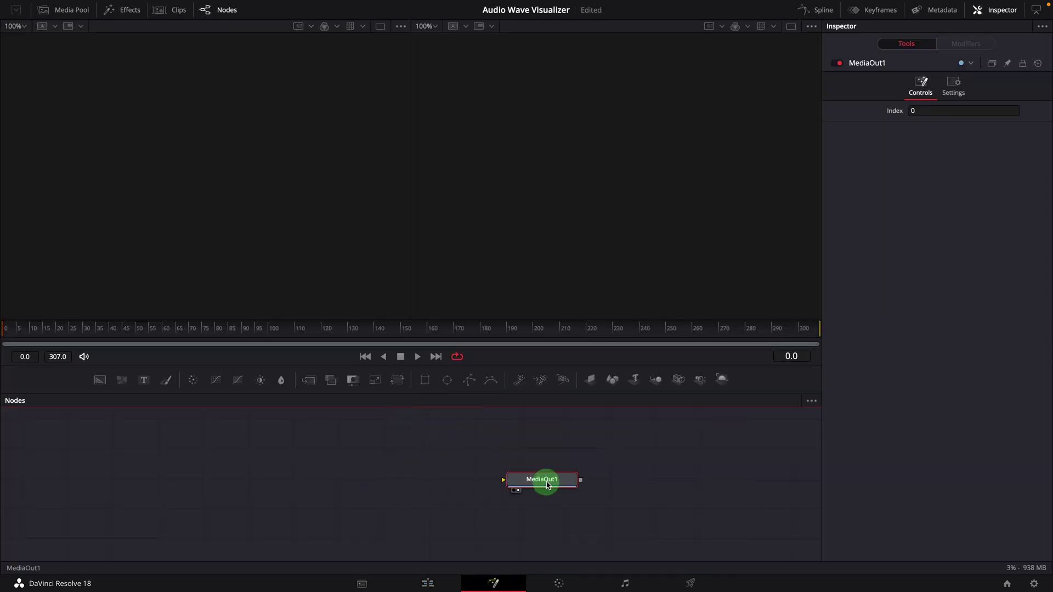
drag(99, 385, 559, 450)
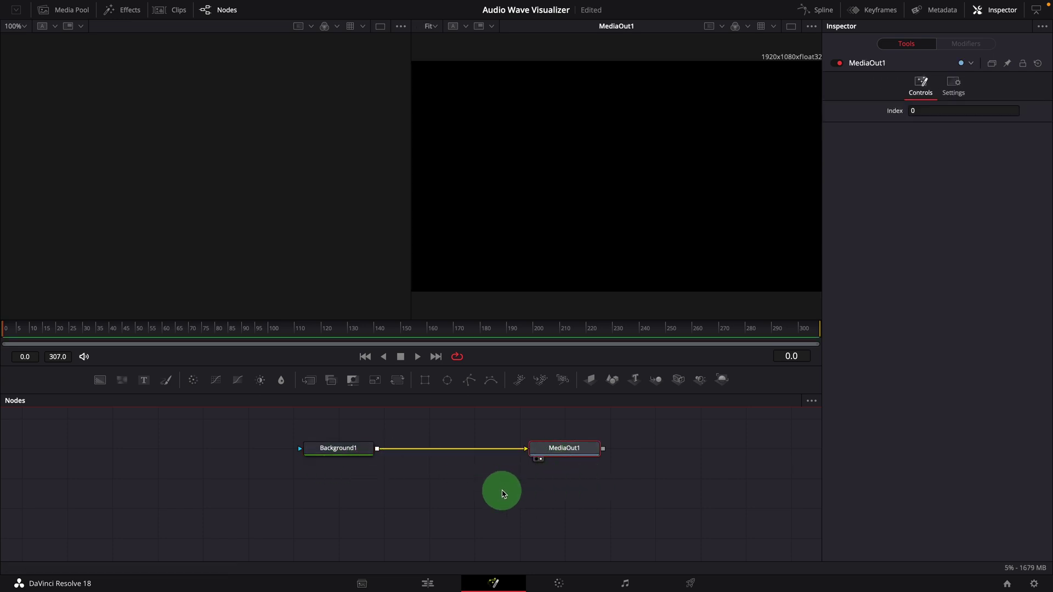
- Make Background1 white and mask it with a Rectangle narrowed to a thin vertical bar (width 0.029411)
click(345, 446)
click(937, 176)
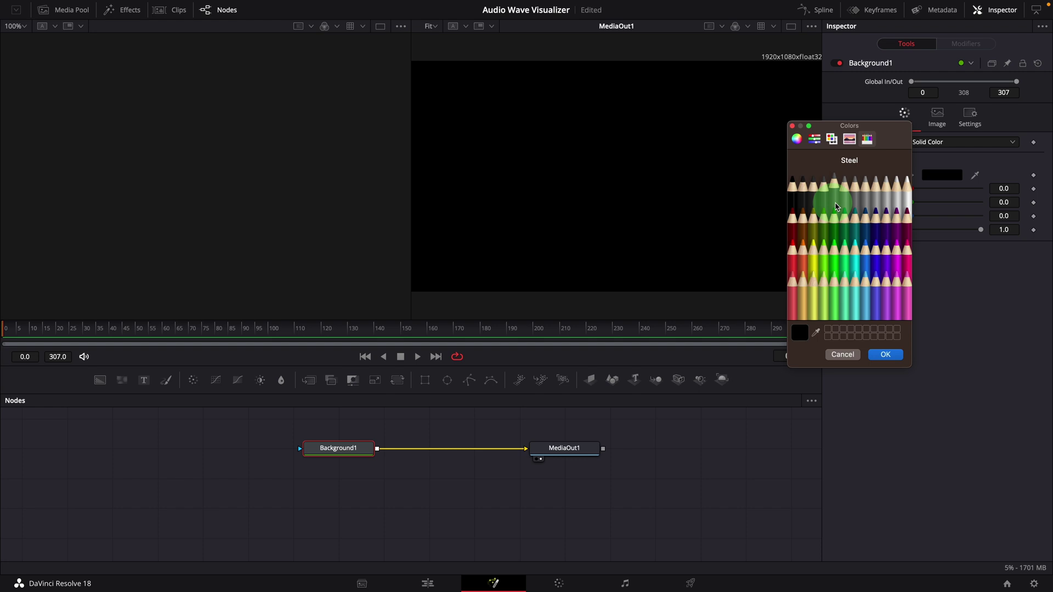
click(903, 181)
click(887, 353)
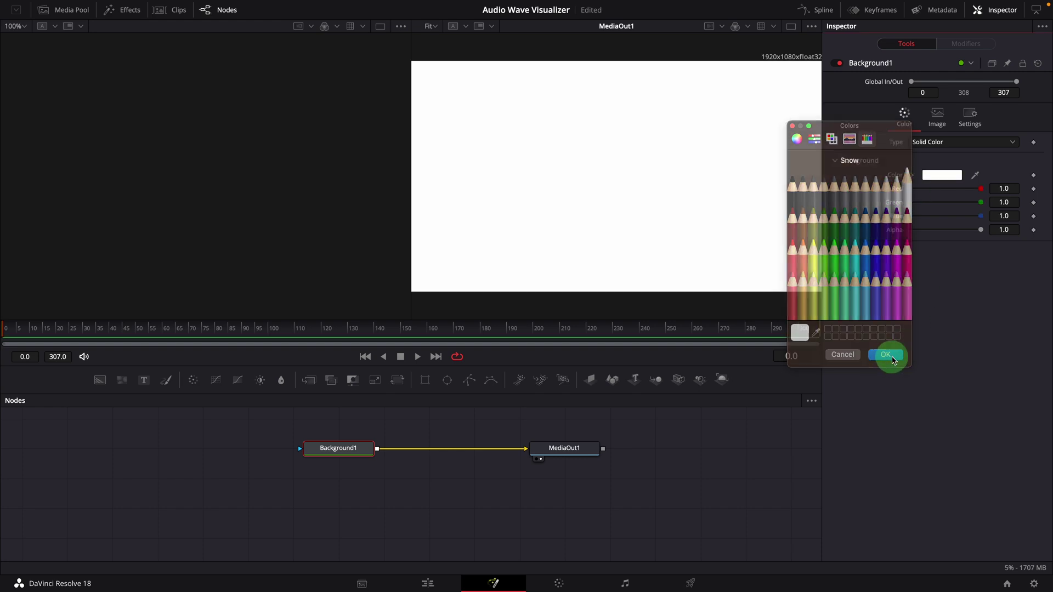
click(336, 454)
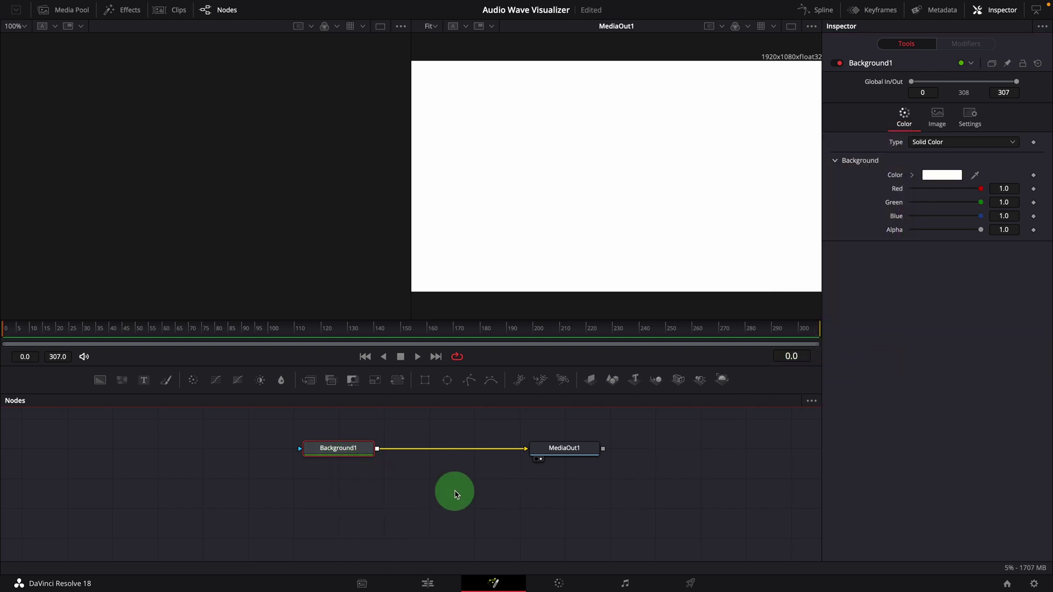
click(425, 381)
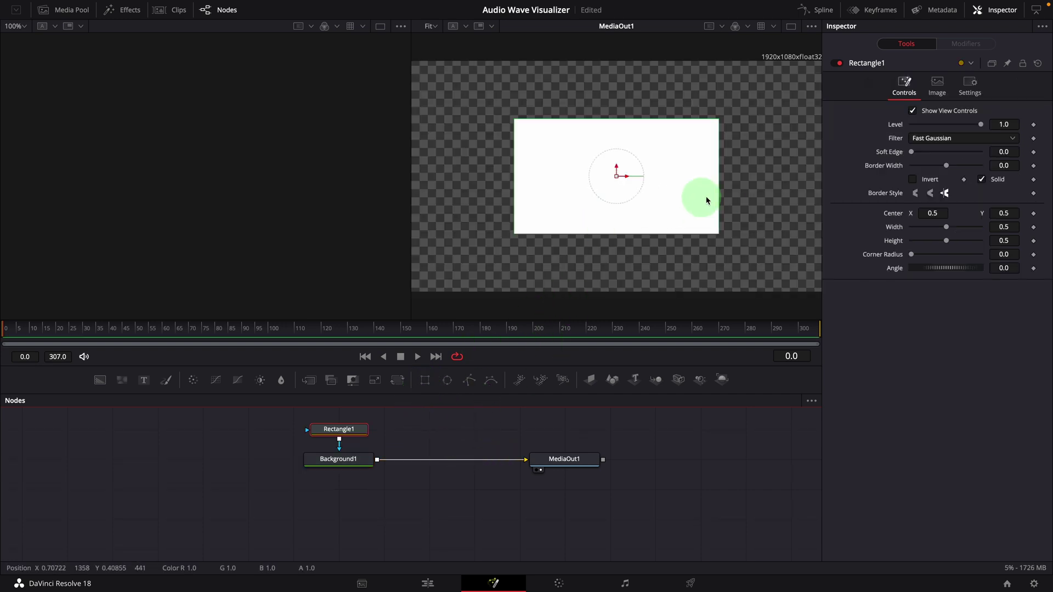
drag(707, 200, 622, 205)
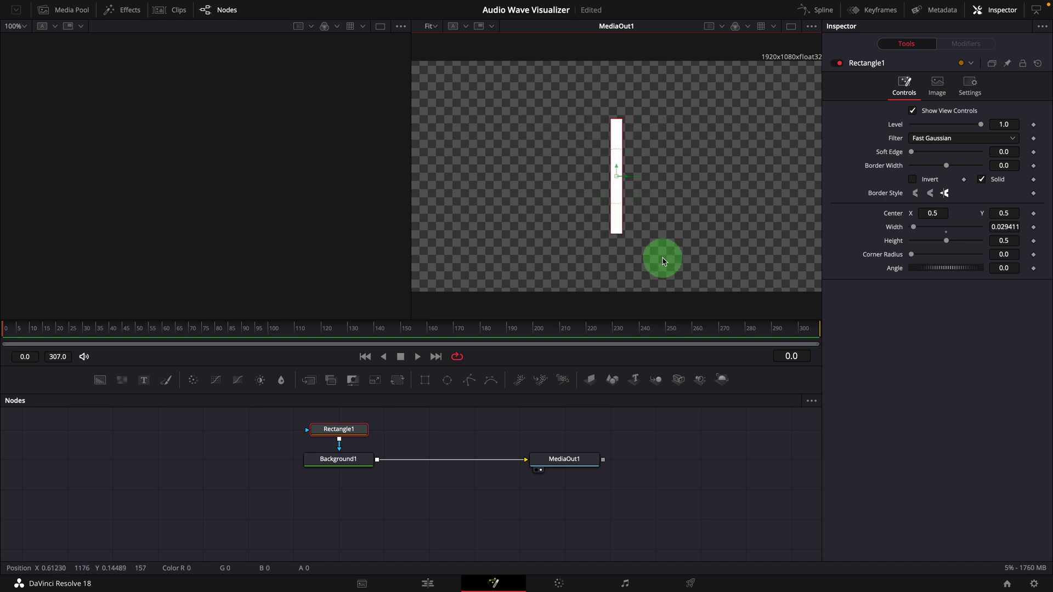
- Drive Rectangle1's Height with a MIDI Extractor loading the Baila Mi Cumbia MIDI file
right_click(893, 243)
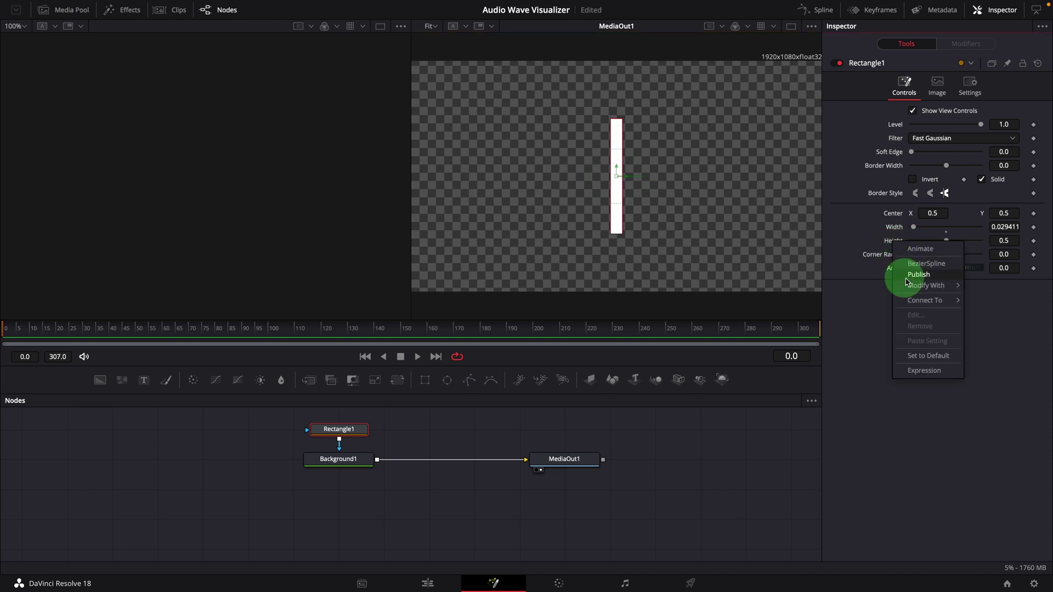
mouse_move(918, 290)
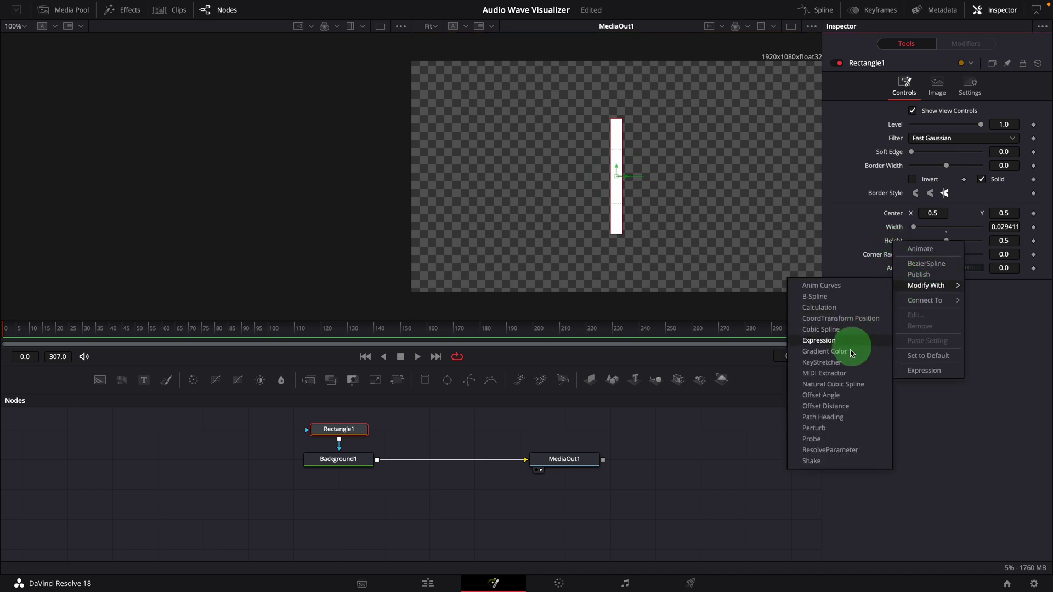
click(826, 376)
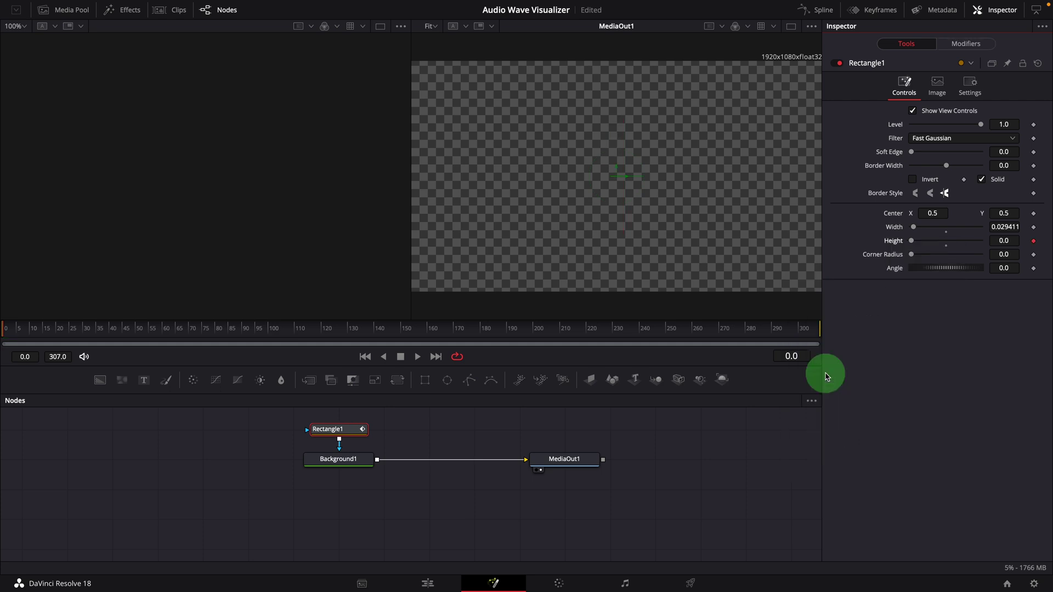
click(971, 45)
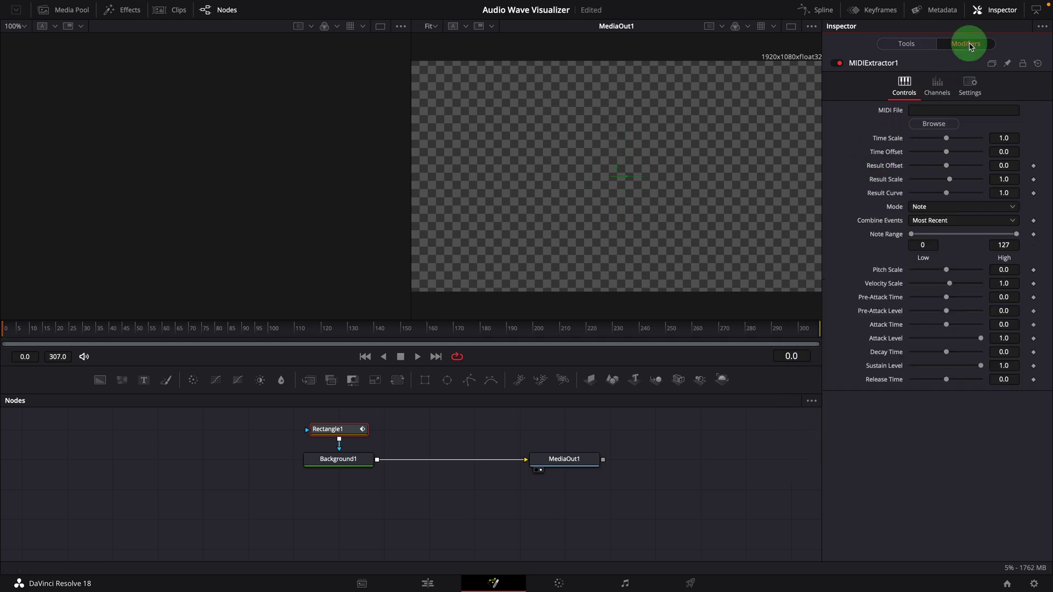
click(927, 125)
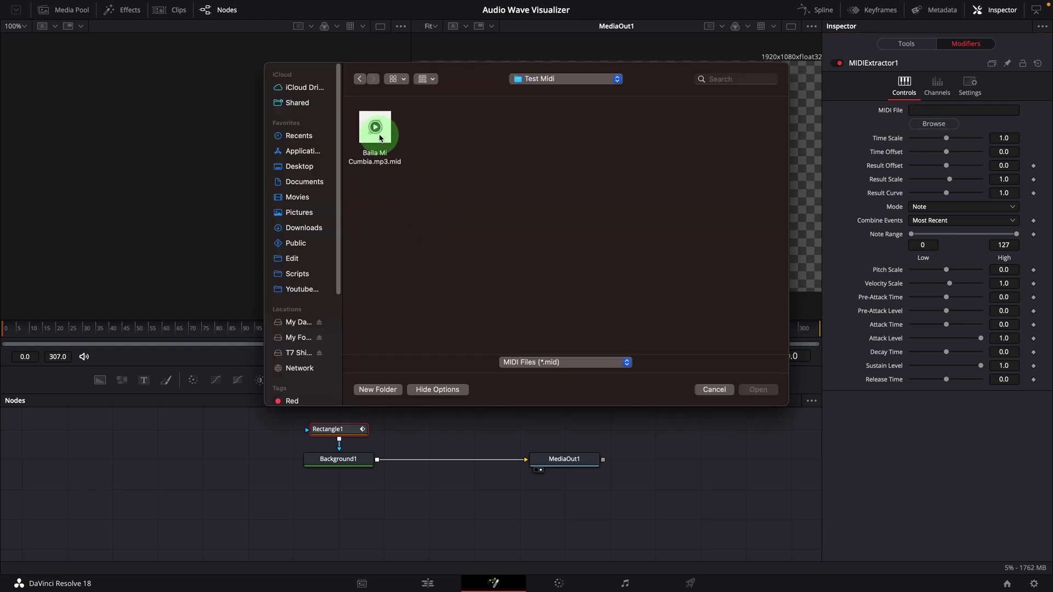
click(376, 130)
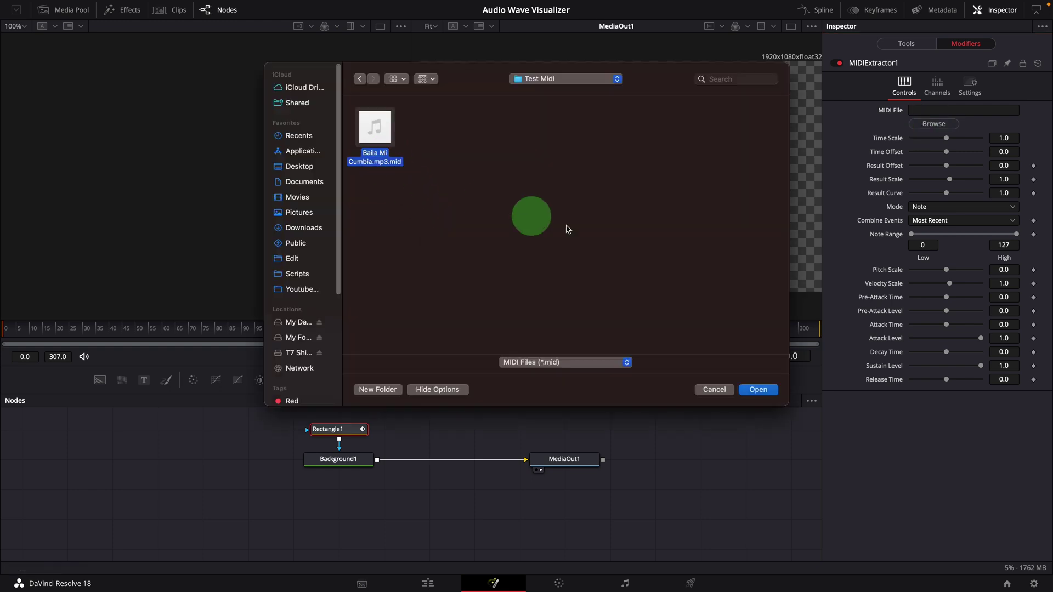
click(758, 390)
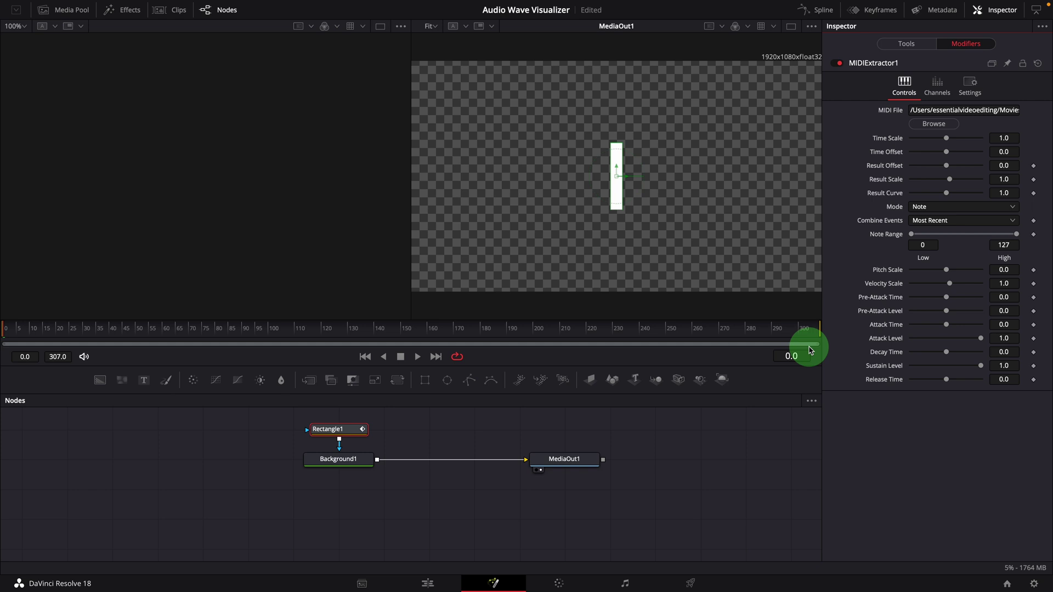
- Set Combine Events to Sum and Result Scale to 0.1, then preview the pulsing bar
click(981, 219)
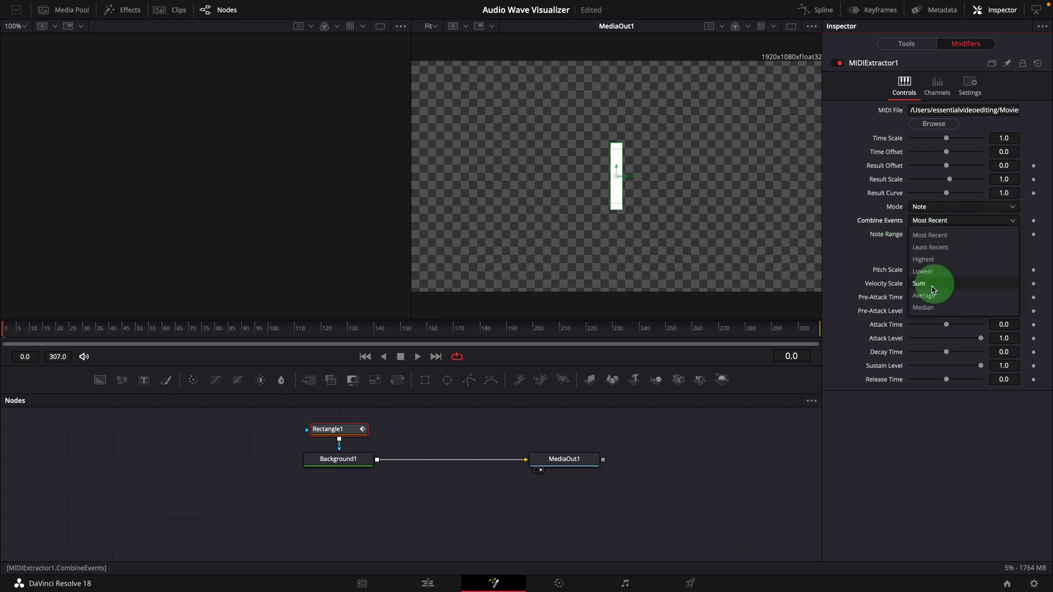
click(923, 284)
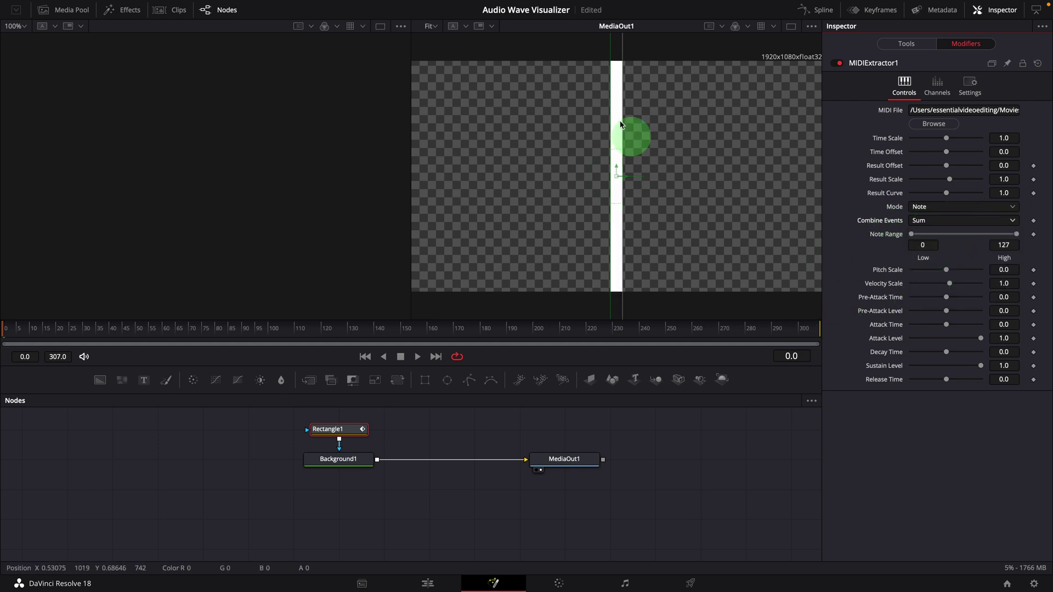
click(1003, 179)
text(.1)
key(Tab)
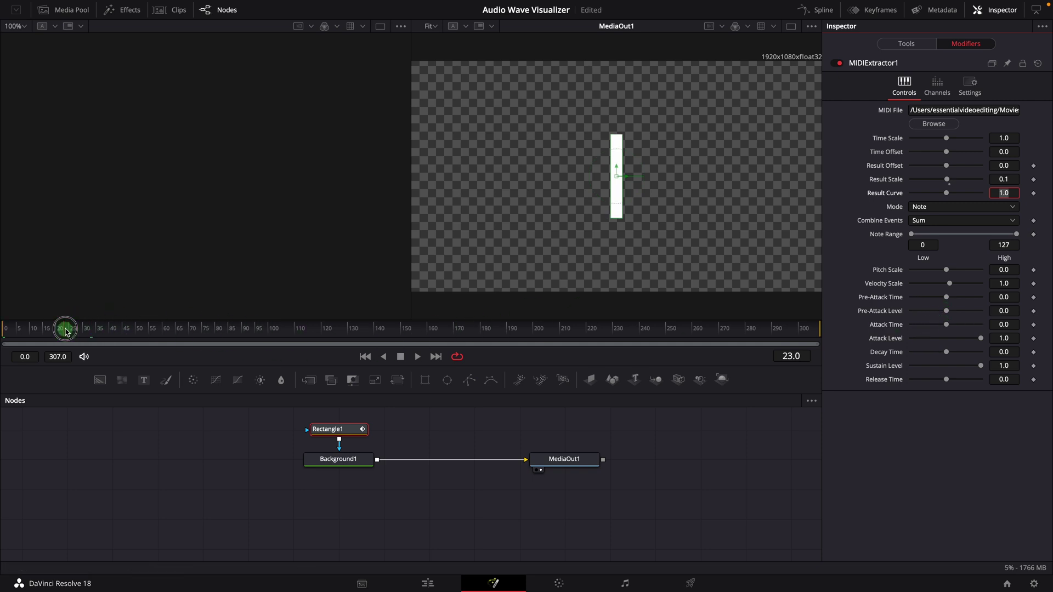
click(416, 357)
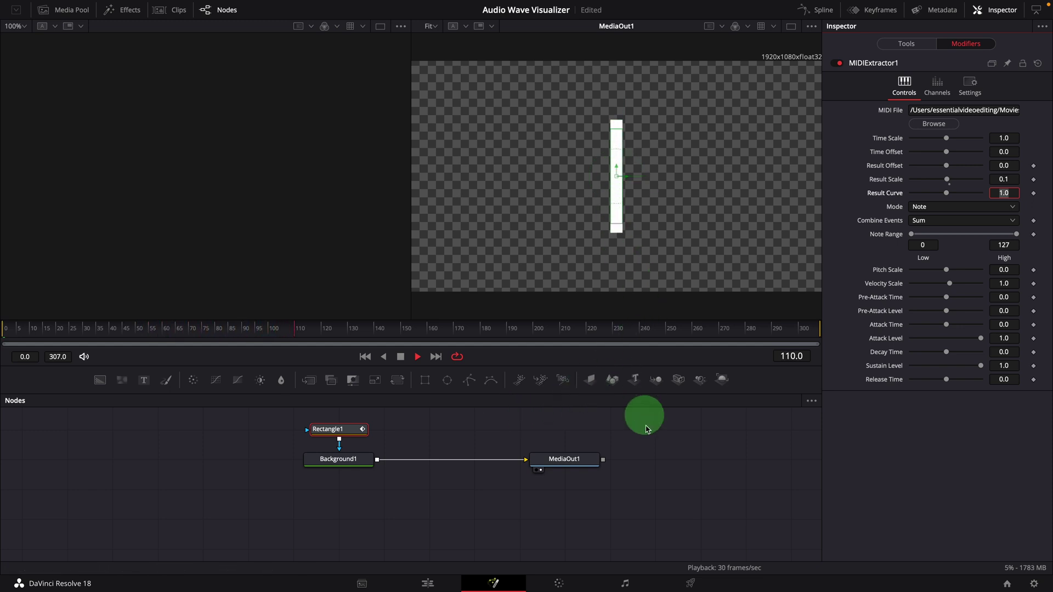
key(space)
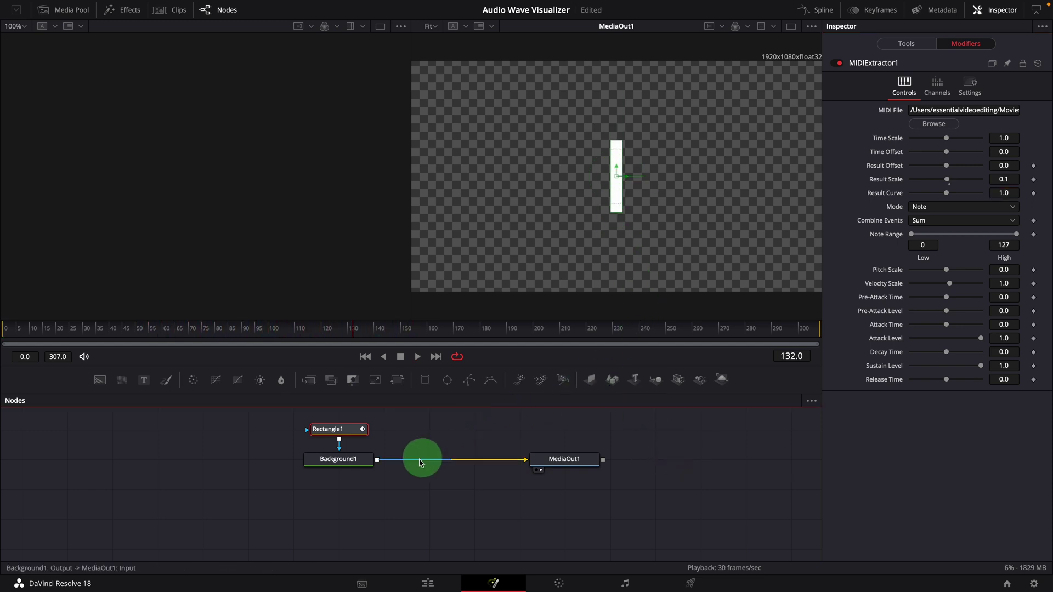
click(335, 461)
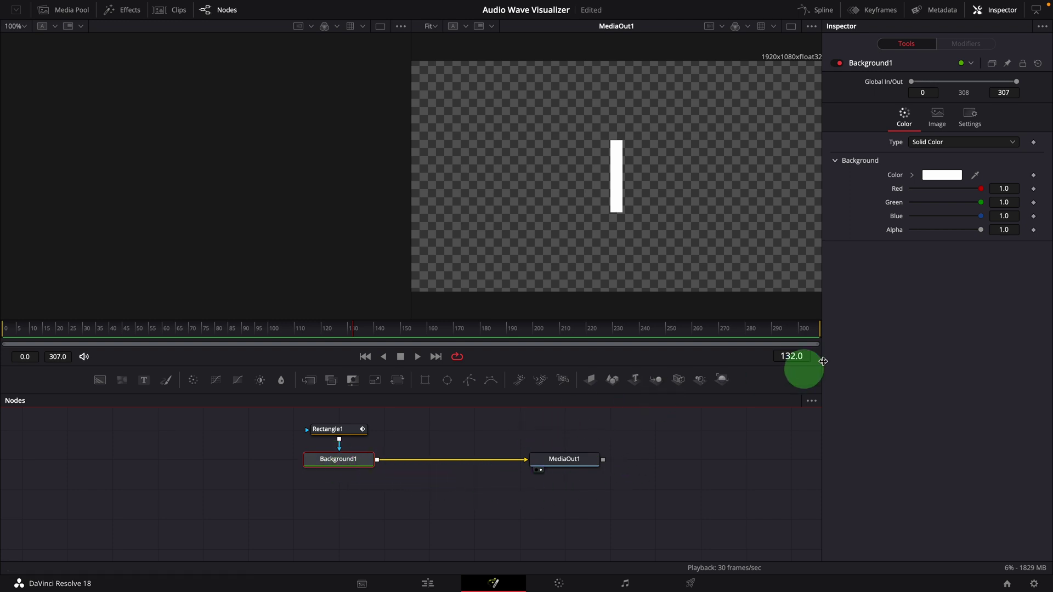
- Link Background1's Red value to the MIDI result and preview the colour change, stopping at frame 117
right_click(894, 191)
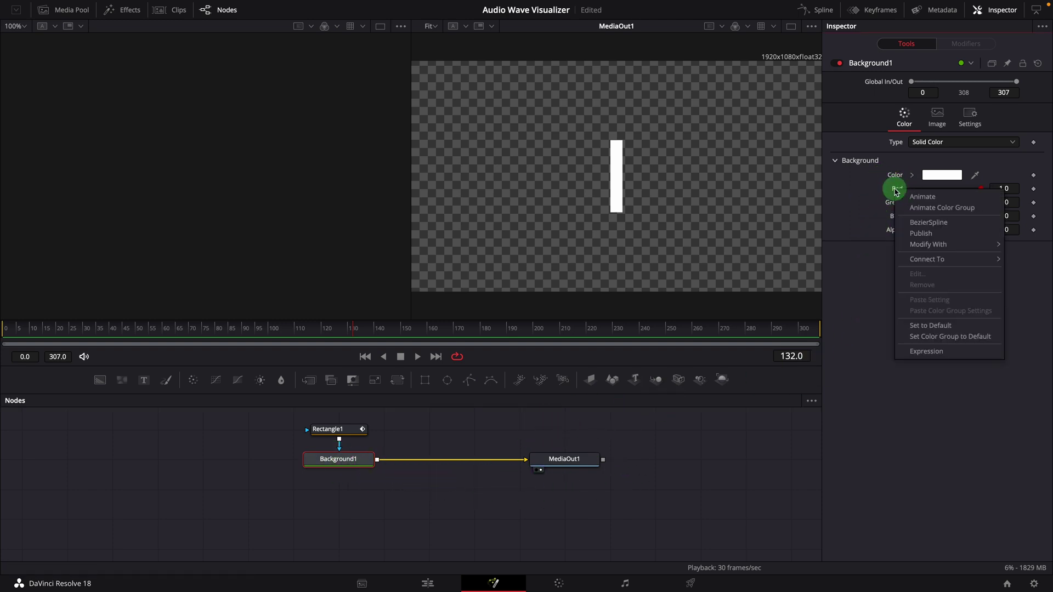
mouse_move(911, 259)
mouse_move(858, 258)
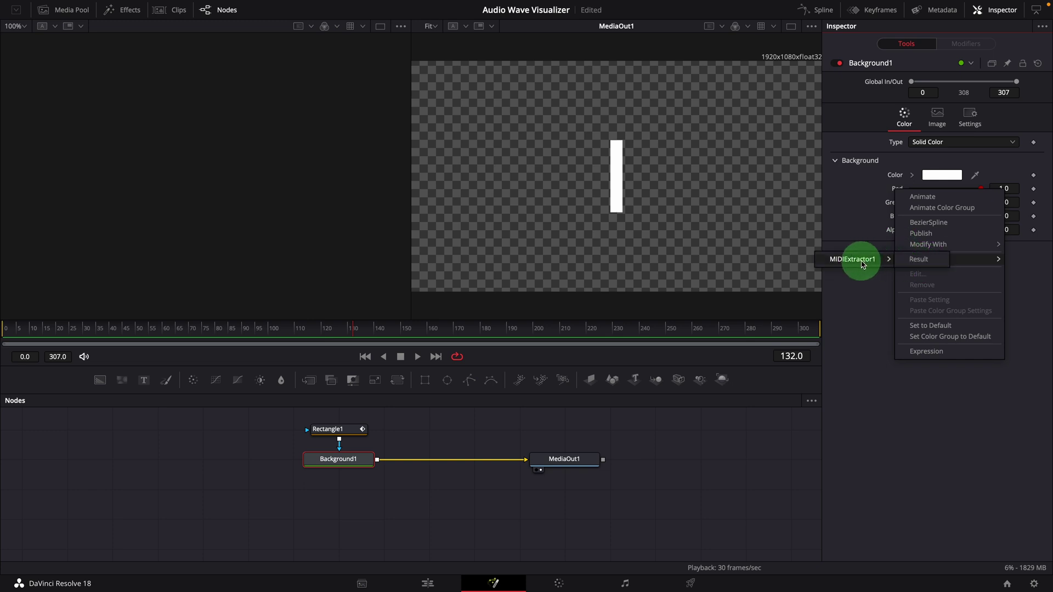
click(916, 261)
click(418, 357)
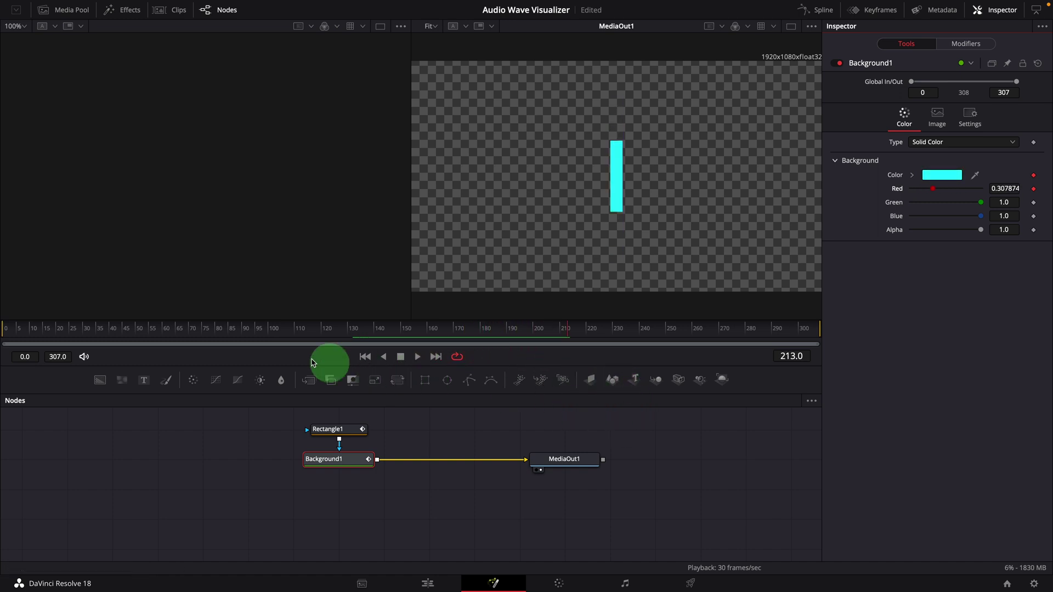
click(319, 329)
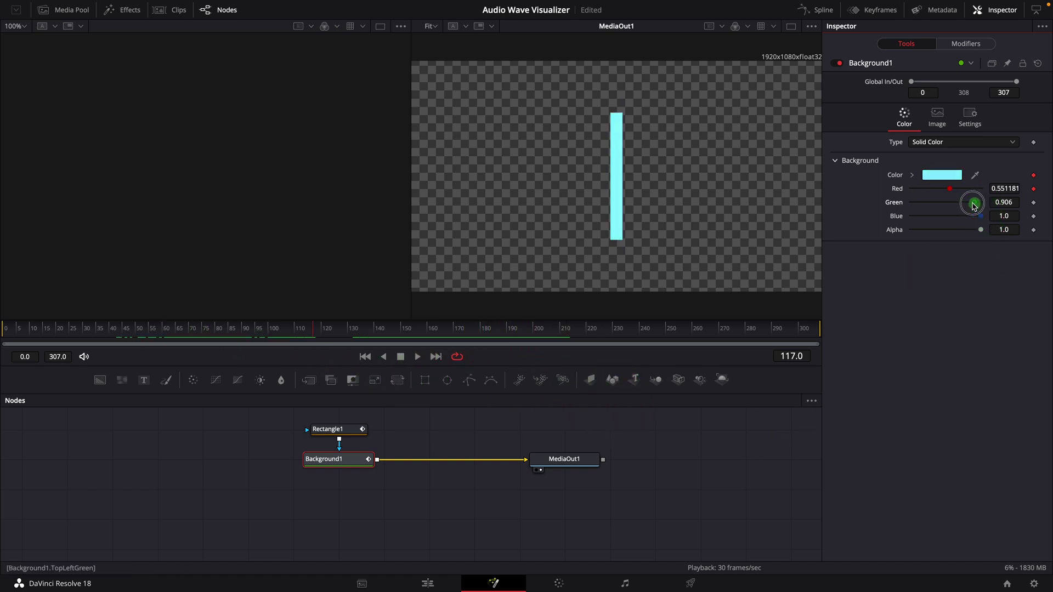
- Lower Green and Blue to 0.48 and scrub frames to watch the bar turn pinkish
drag(973, 205, 944, 217)
click(7, 353)
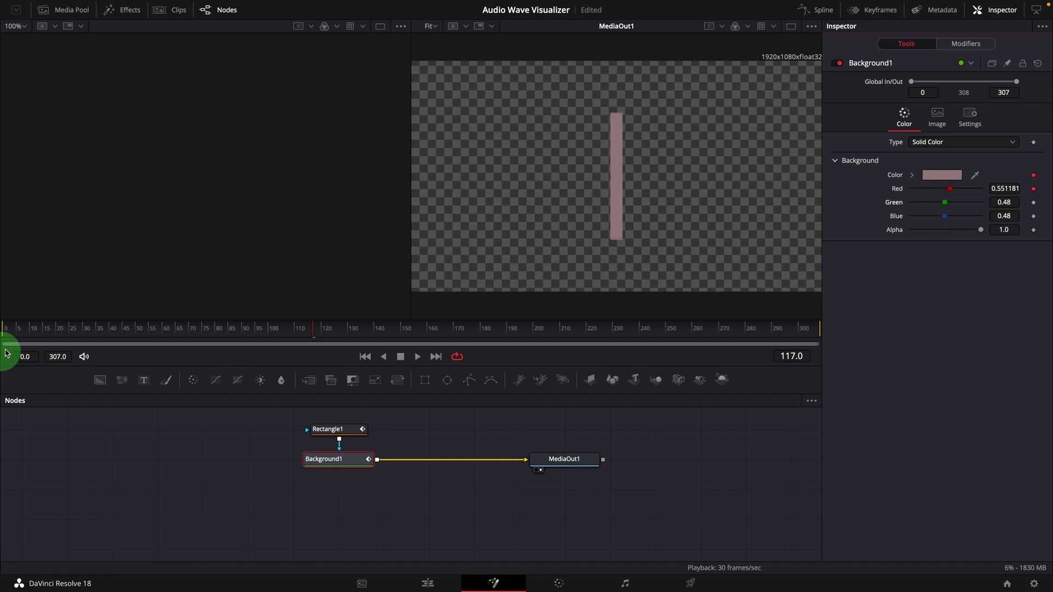
drag(7, 353, 273, 340)
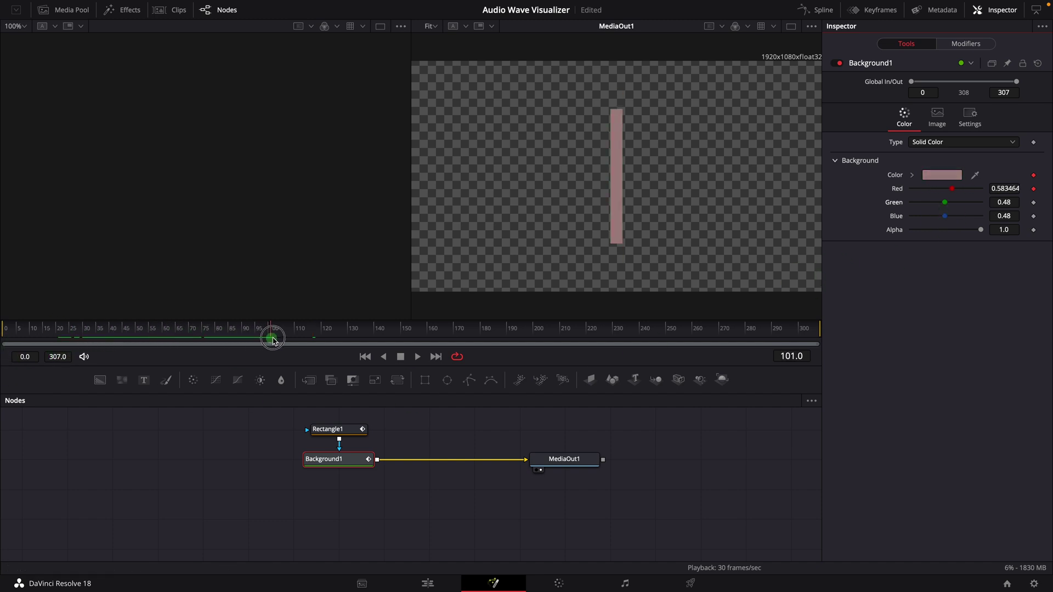
drag(424, 349, 594, 392)
click(346, 463)
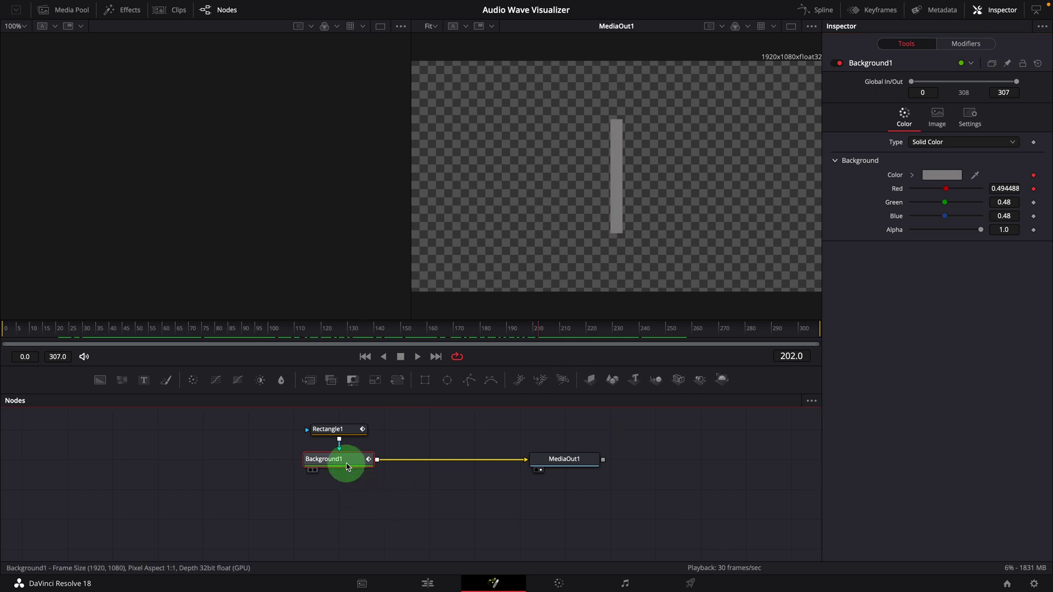
click(365, 501)
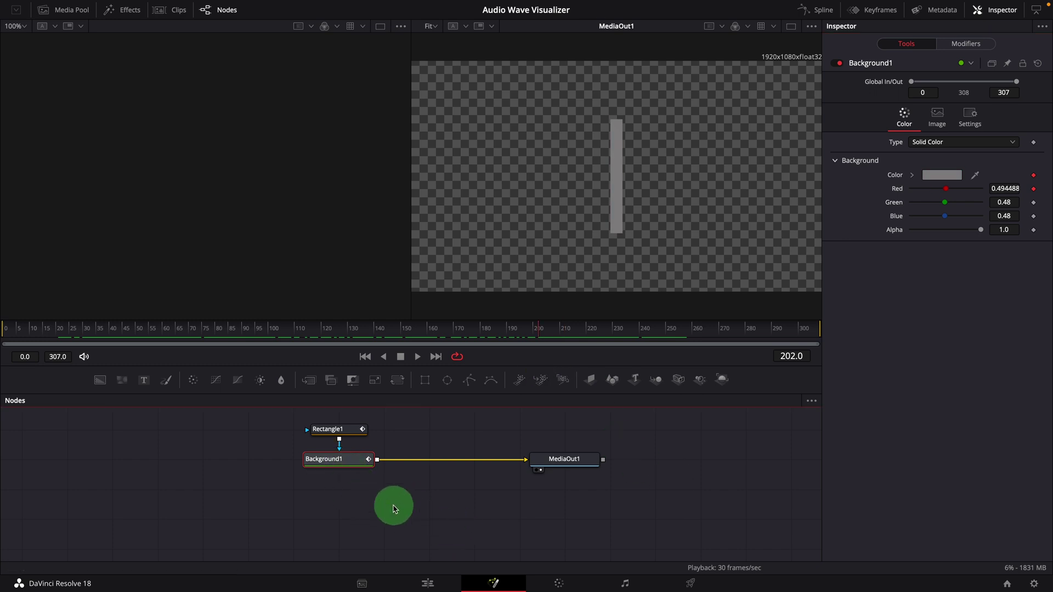
key(shift+space)
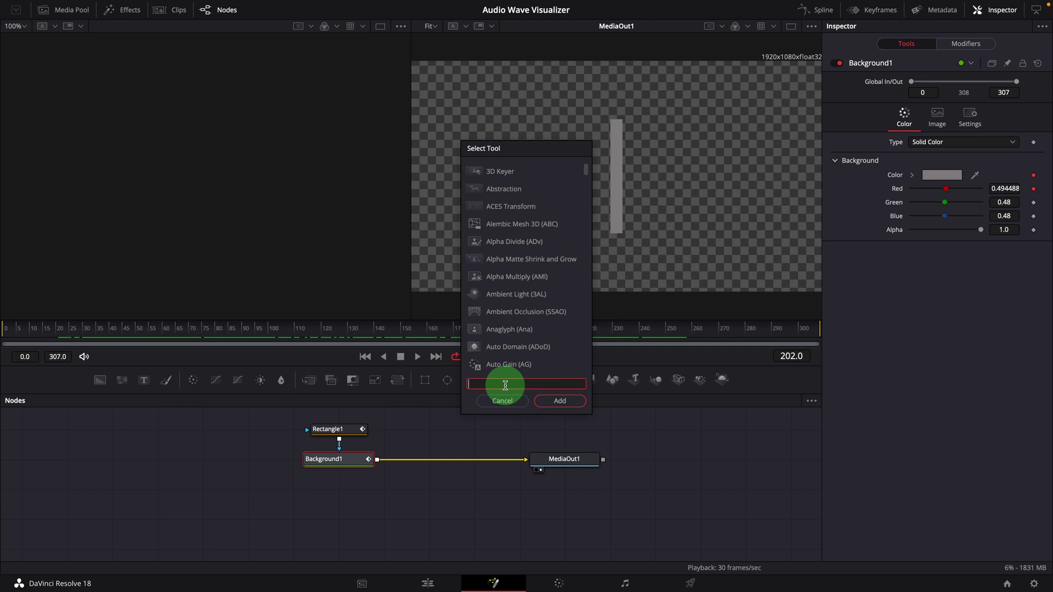
- Add a Duplicate node with 30 copies, Time Offset -0.15 and Center X 0.535
click(546, 429)
text(dup)
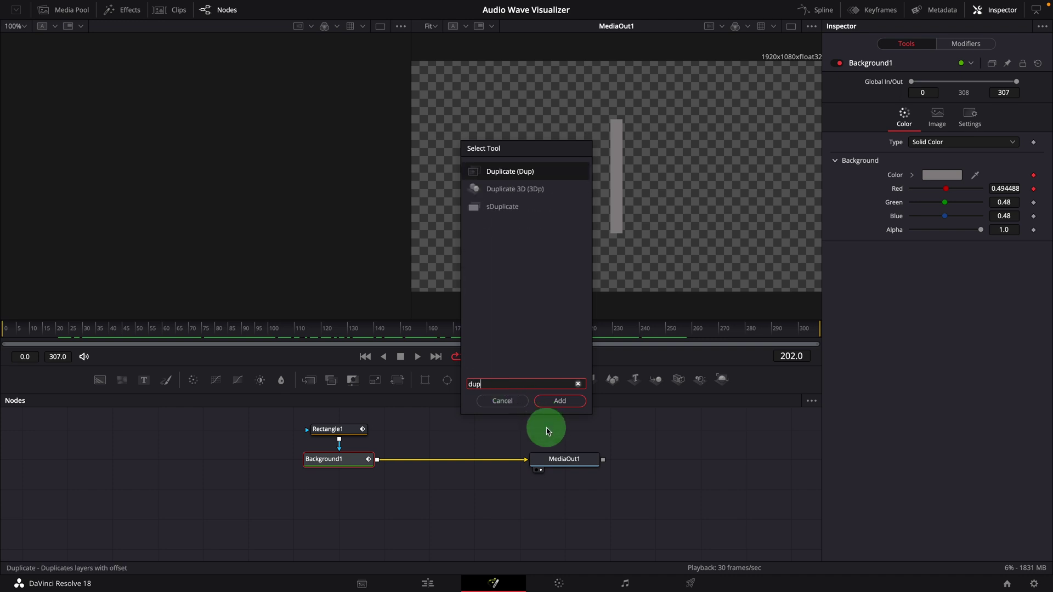
click(495, 170)
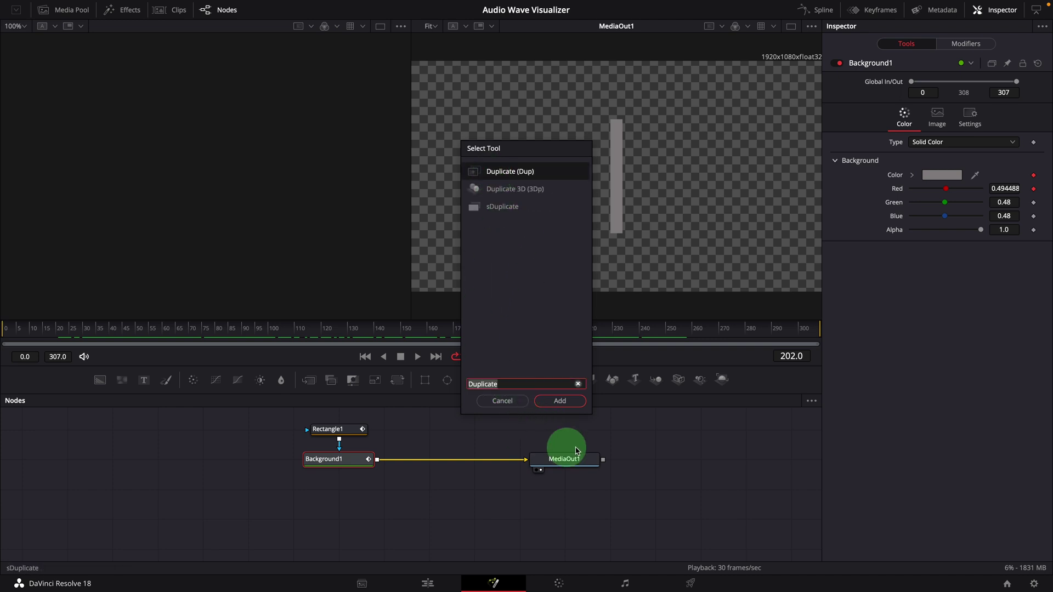
click(564, 403)
mouse_move(429, 461)
mouse_down()
mouse_move(444, 489)
mouse_move(446, 470)
mouse_up()
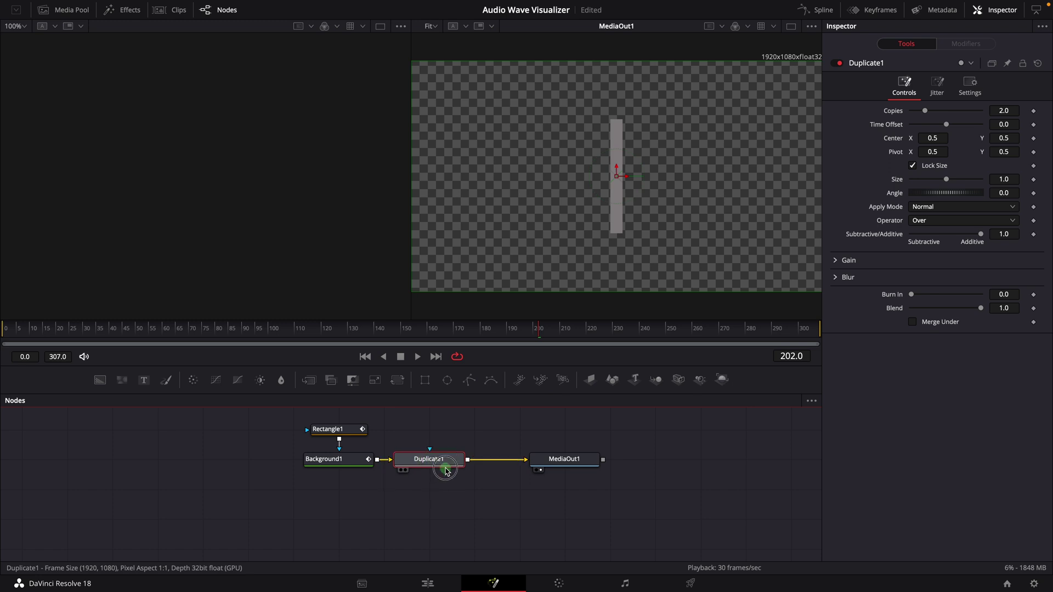
click(1003, 110)
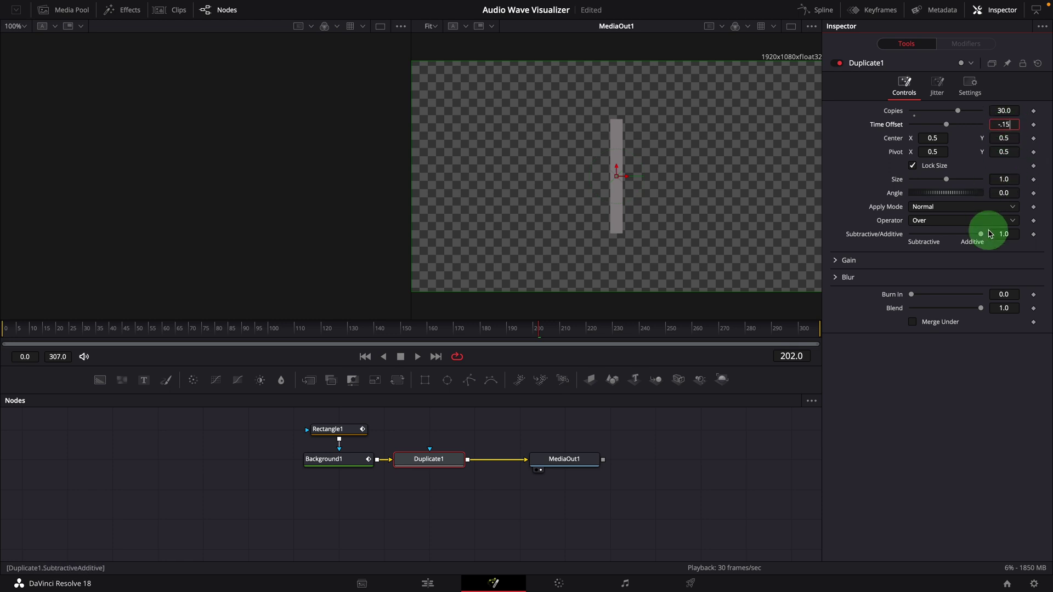
drag(922, 138, 945, 143)
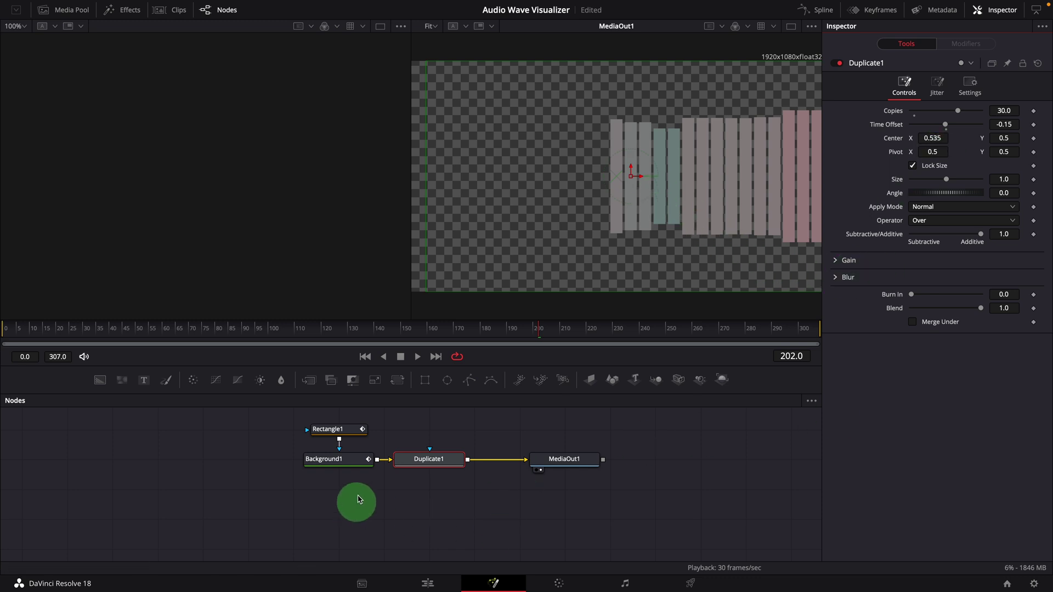
- Drag Rectangle1's center to the frame's left edge, about Center X 0.0227
click(341, 430)
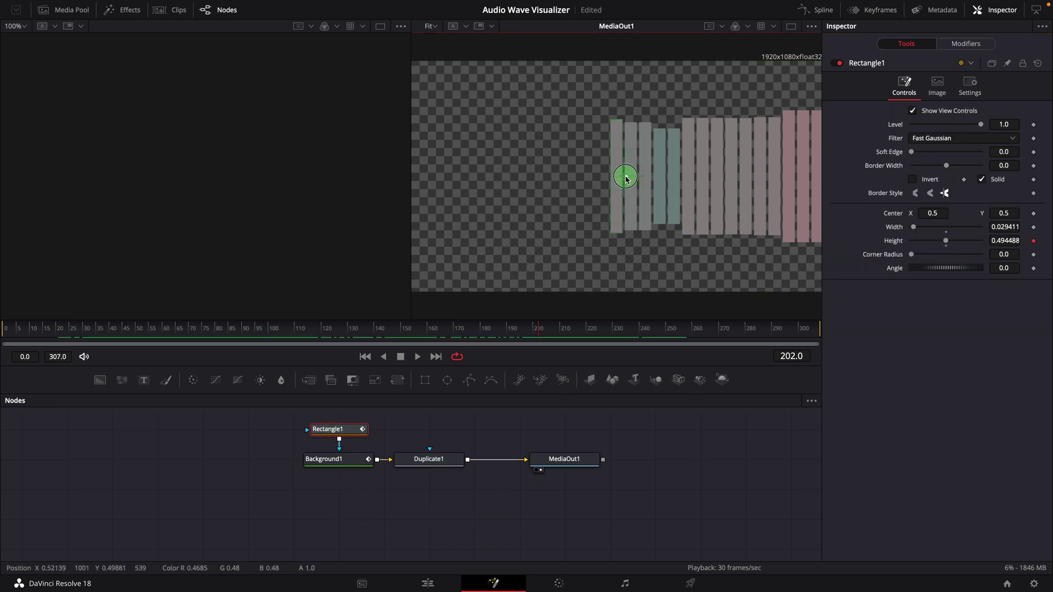
drag(625, 176, 430, 178)
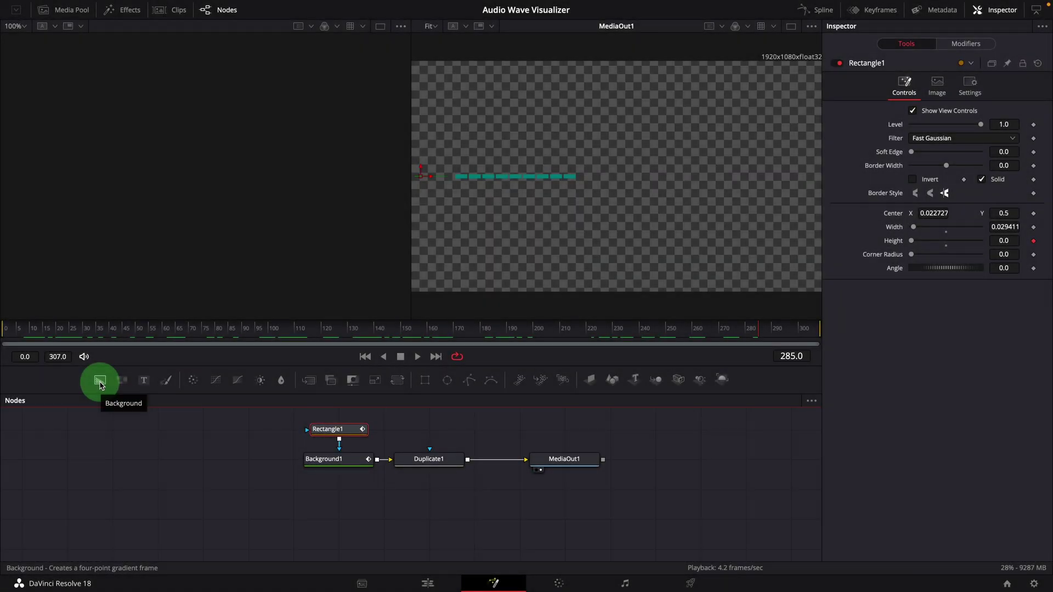
- Add a Background2 node with a Rectangle mask and merge it over the duplicated bars
drag(100, 384, 212, 515)
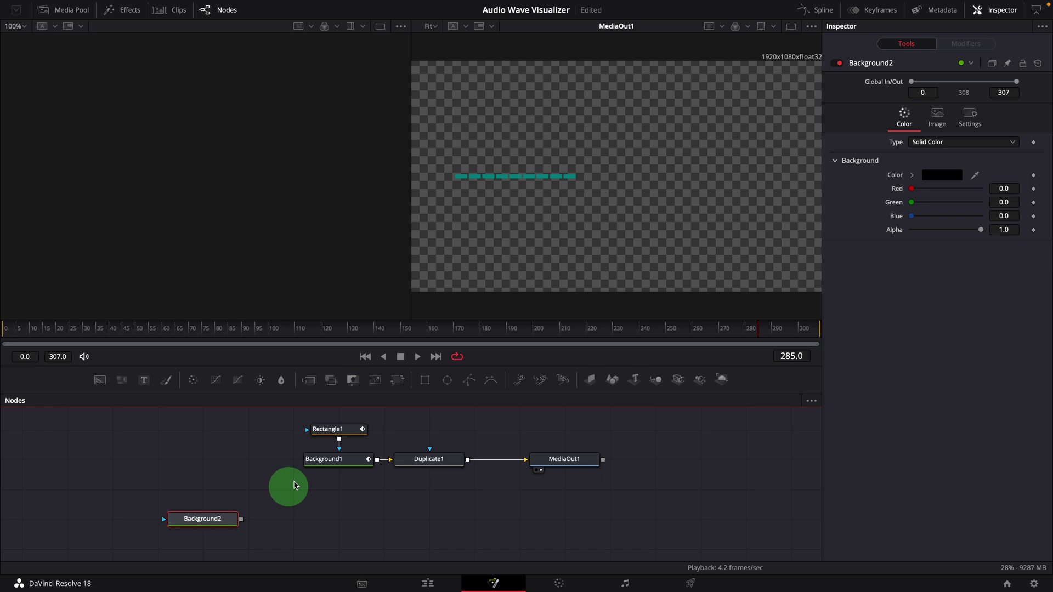
click(425, 381)
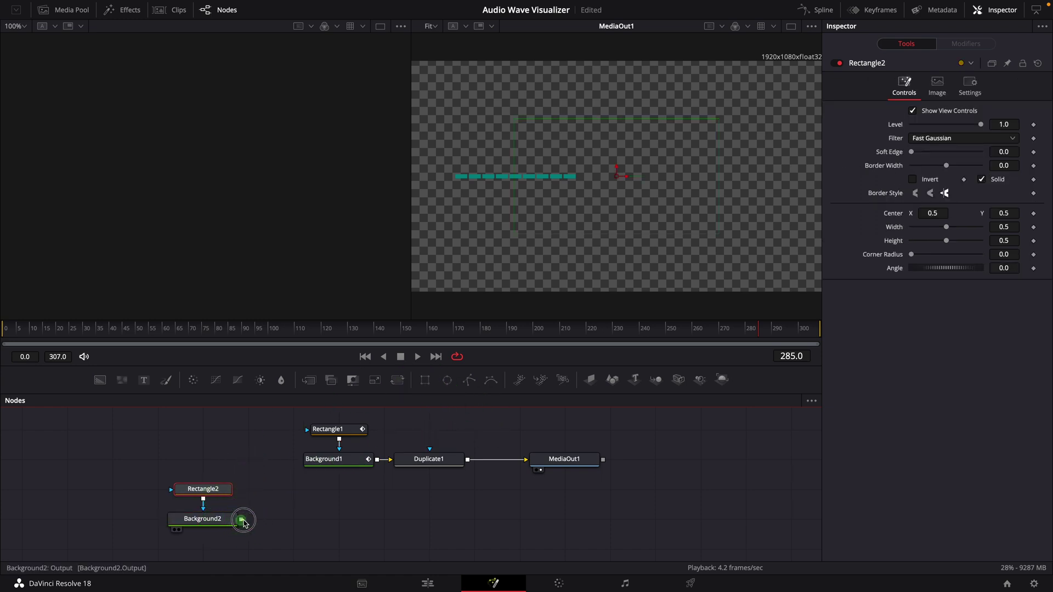
drag(242, 520, 468, 462)
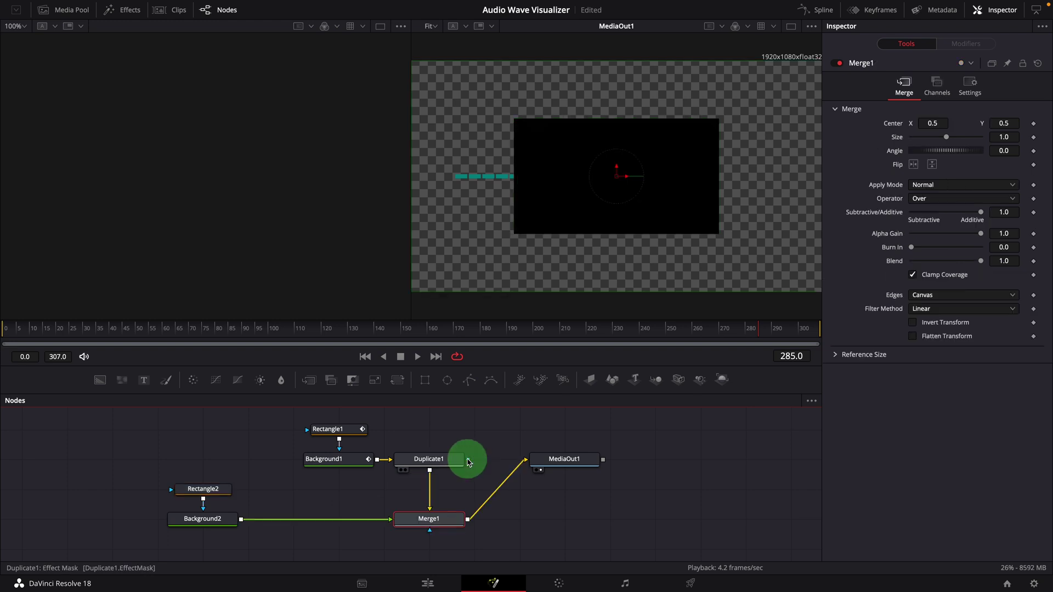
click(430, 515)
click(215, 516)
- Make Background2 white and shape Rectangle2 to width 1.0 and height 0.005938
click(953, 181)
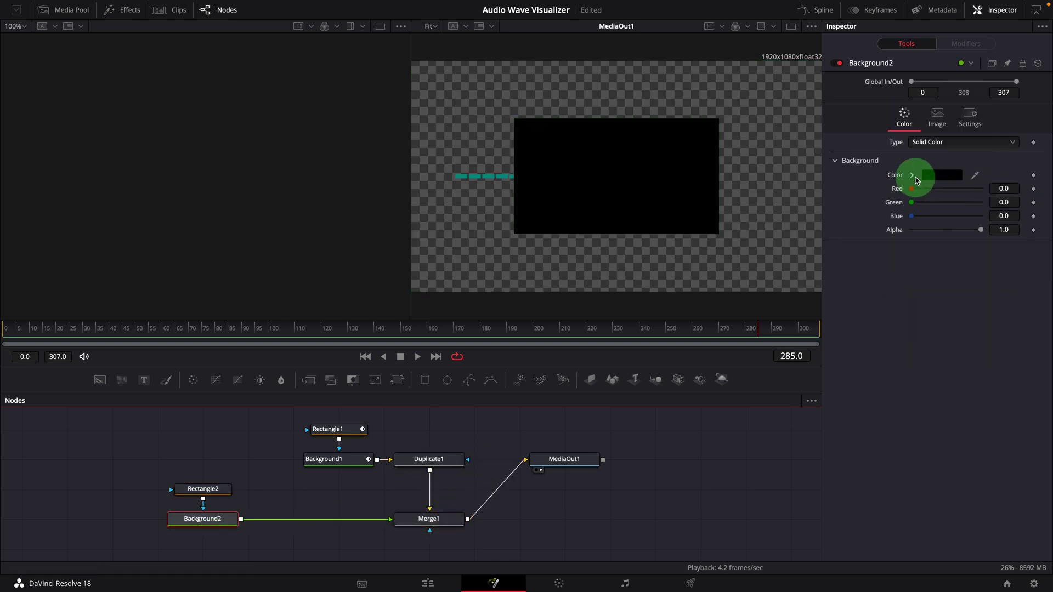
click(912, 175)
click(911, 187)
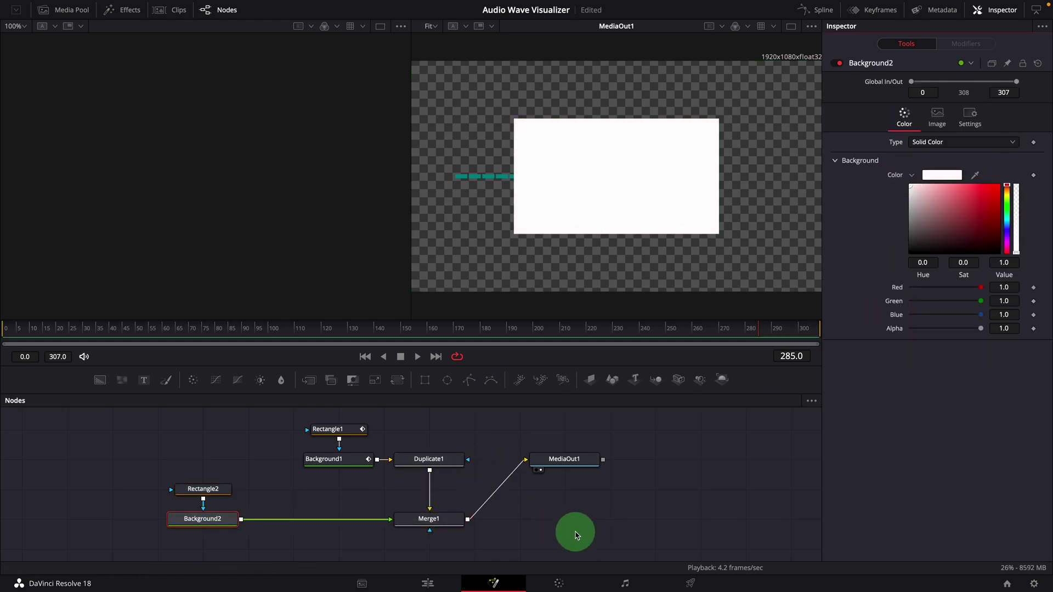
click(213, 489)
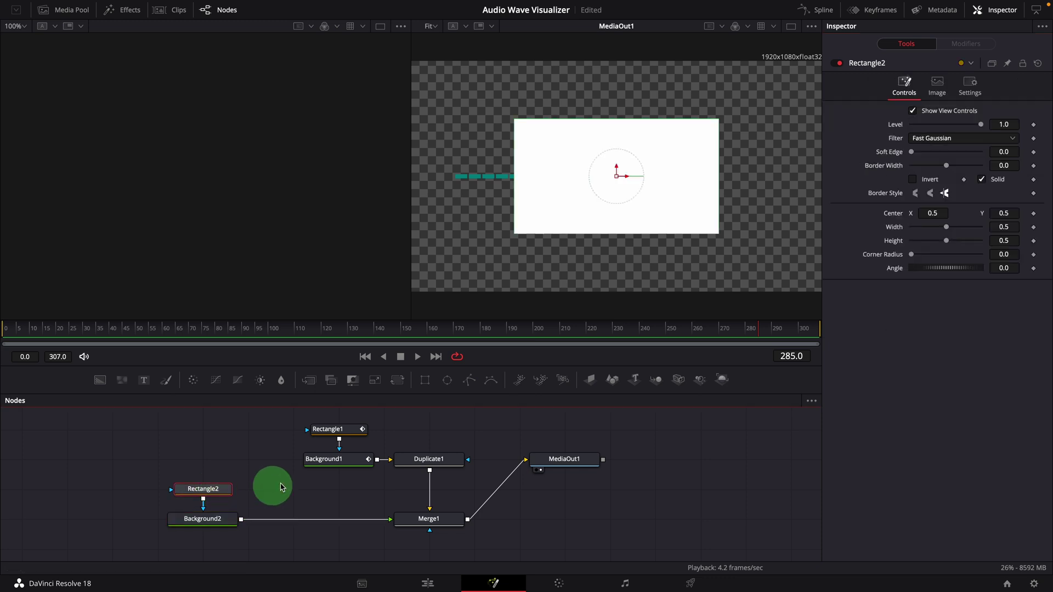
drag(949, 232, 1033, 234)
drag(653, 236, 657, 179)
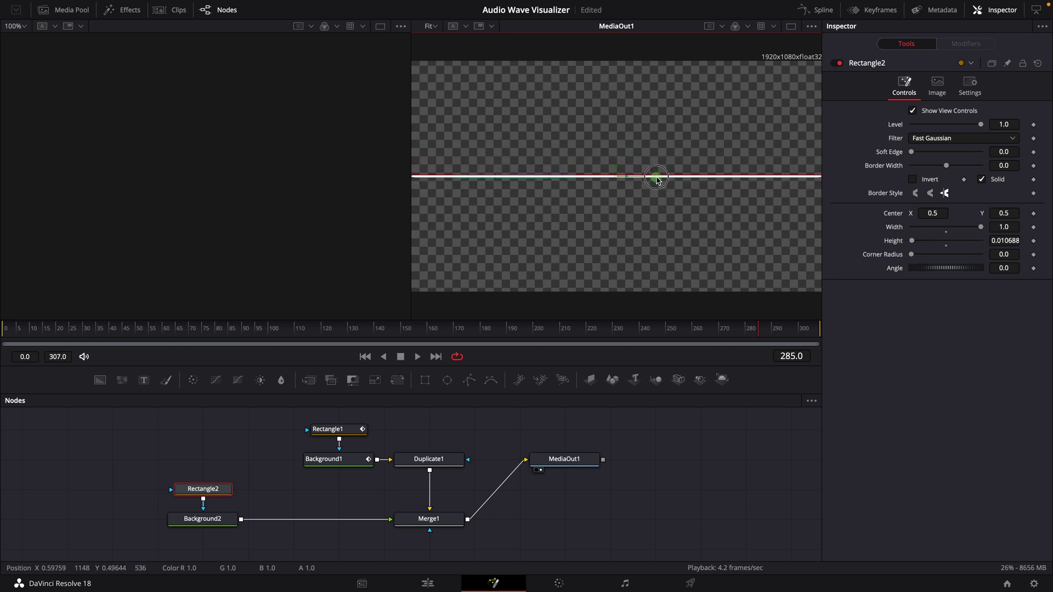
click(200, 518)
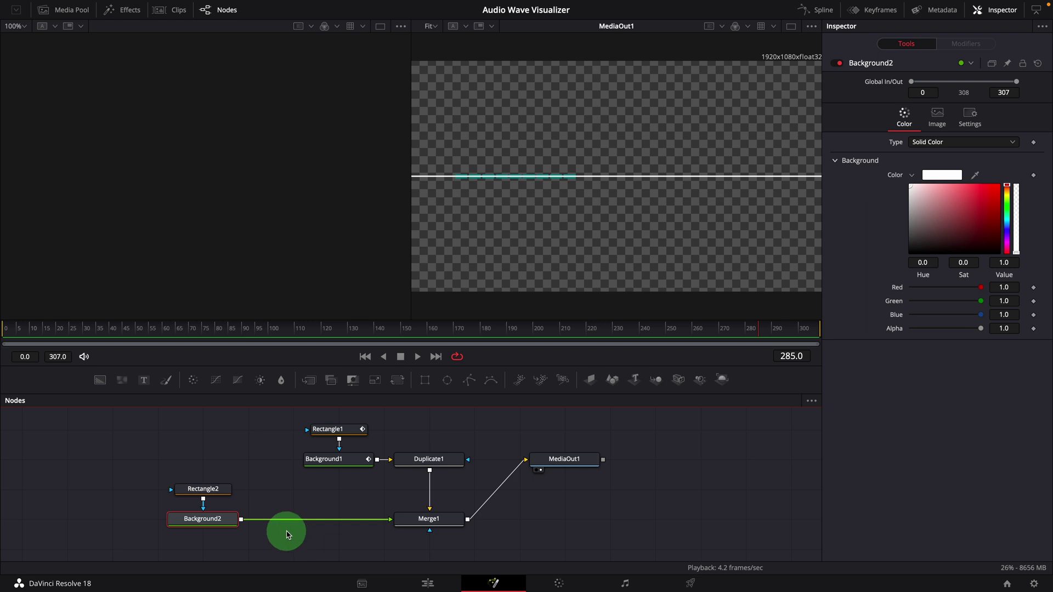
- Add a Displace node after Background2 using the tool search ('disp')
key(shift+space)
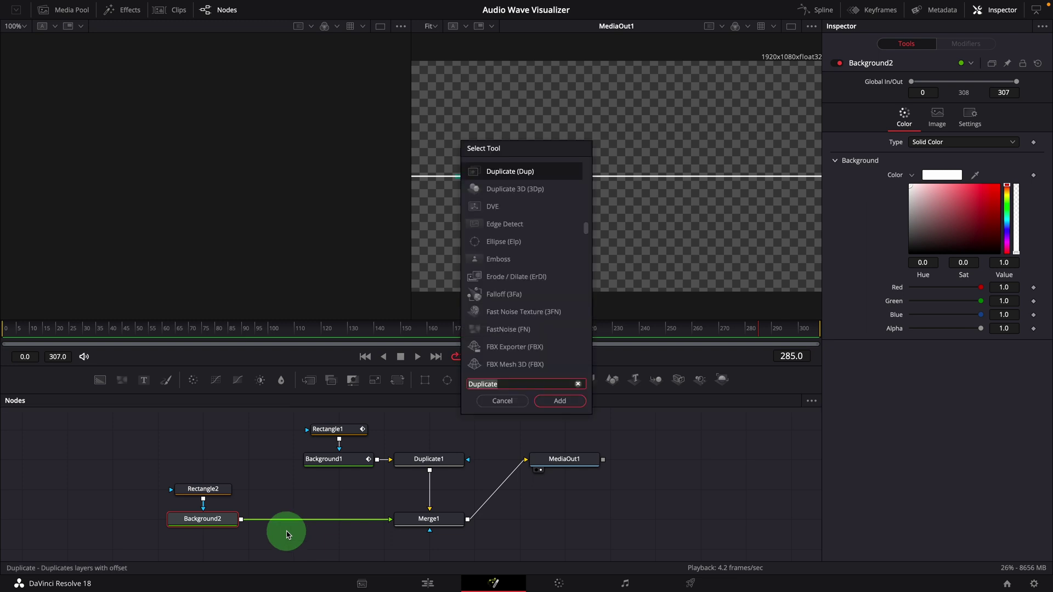
text(disp)
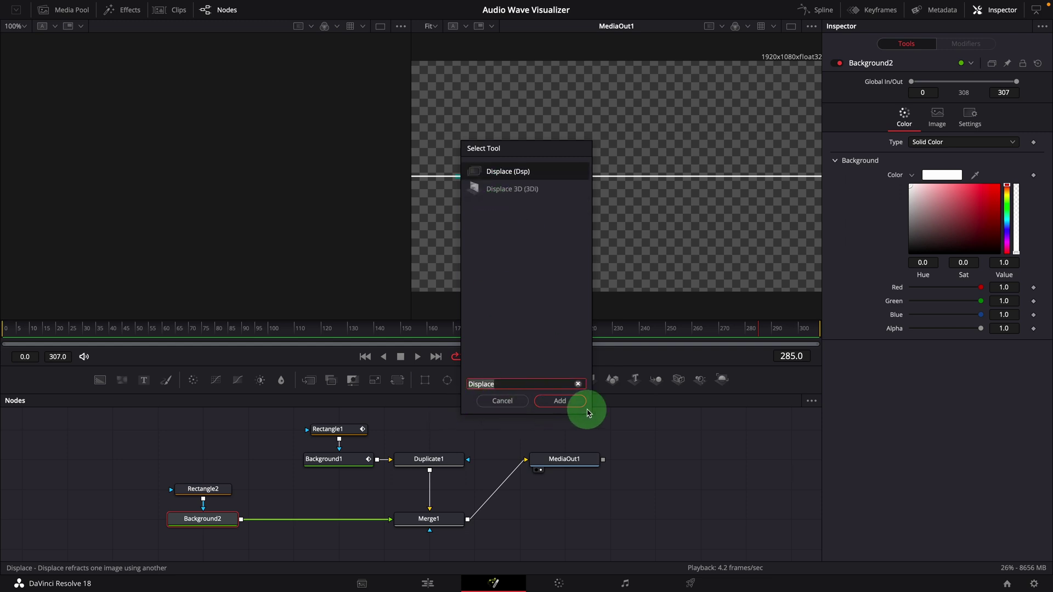
click(570, 402)
click(305, 518)
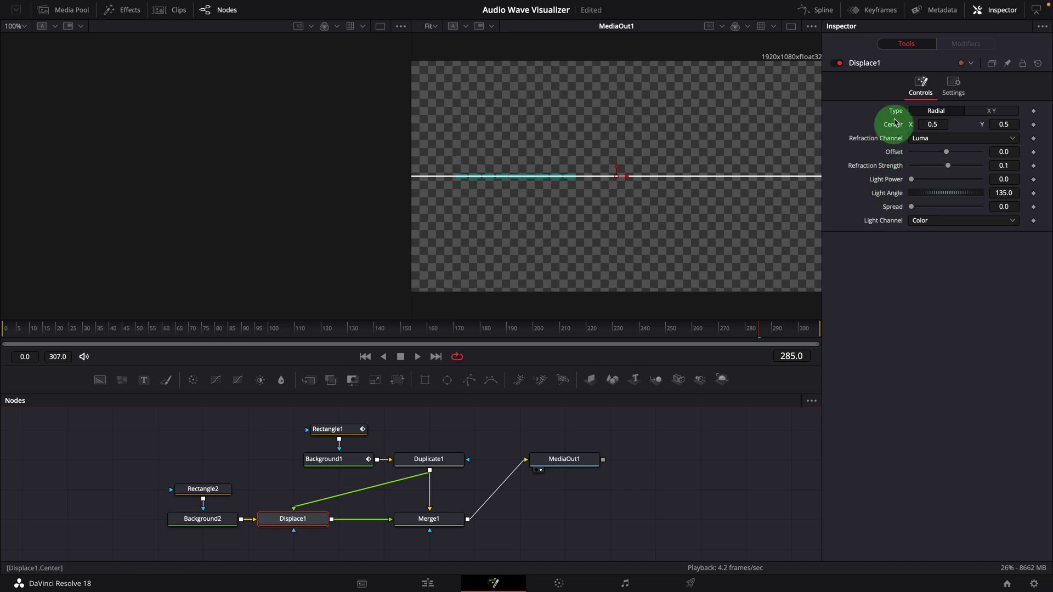
- Set Displace1 to XY with the Red channel driving Y, then scrub to watch the line follow the bars
click(990, 111)
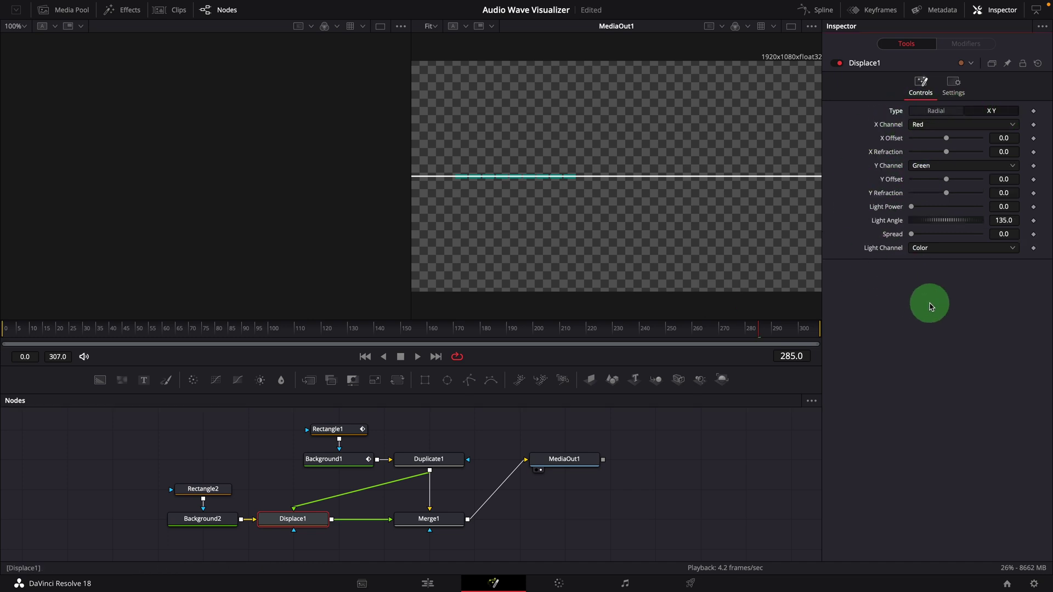
click(939, 167)
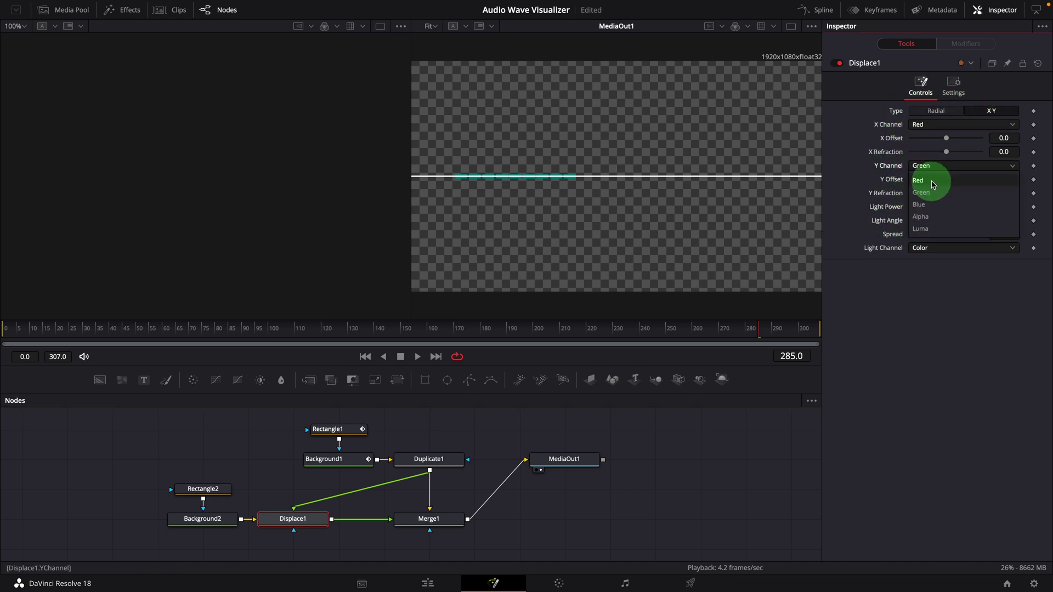
click(933, 182)
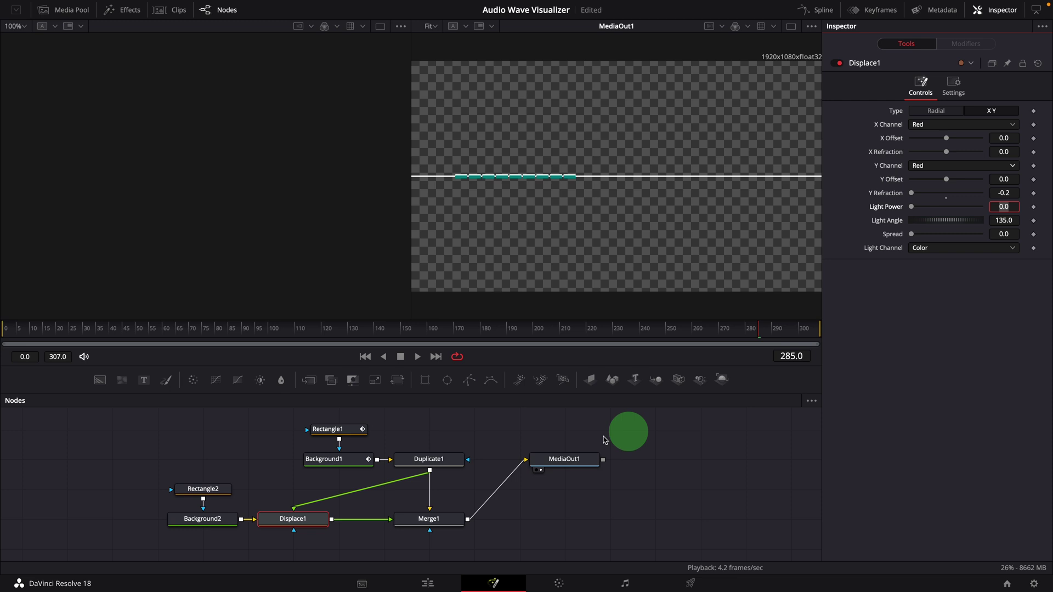
drag(41, 329, 62, 333)
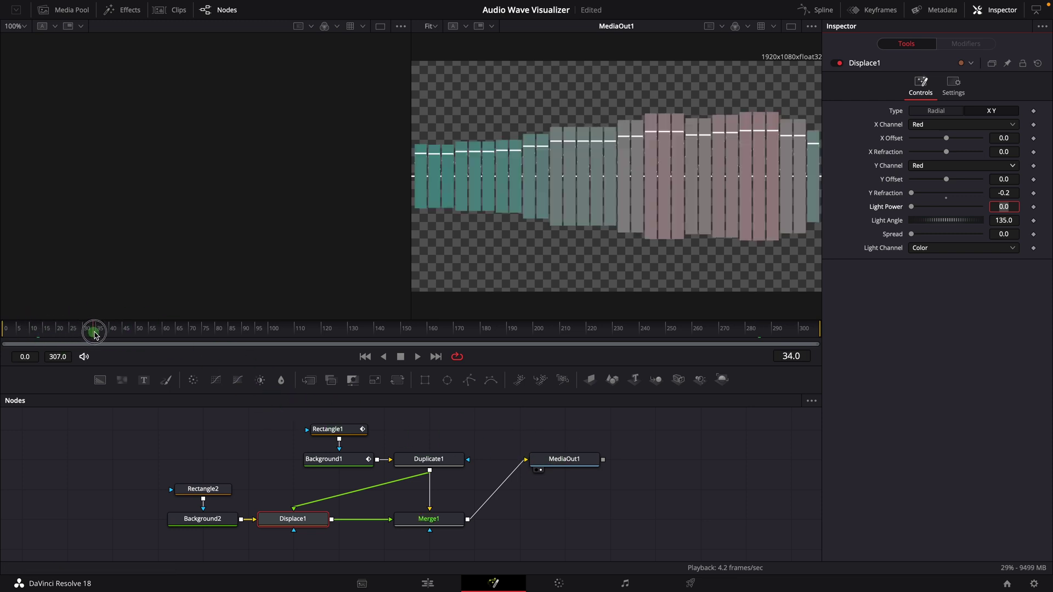
drag(192, 339, 555, 329)
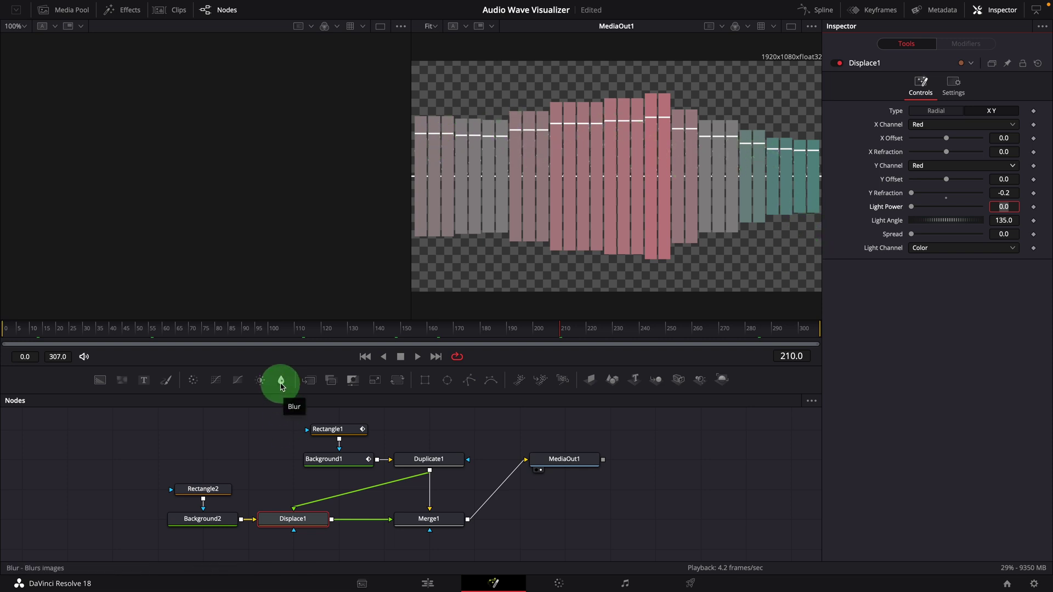
- Insert a Blur node between Duplicate1 and Displace1 and raise Blur Size to 50
drag(308, 447, 363, 491)
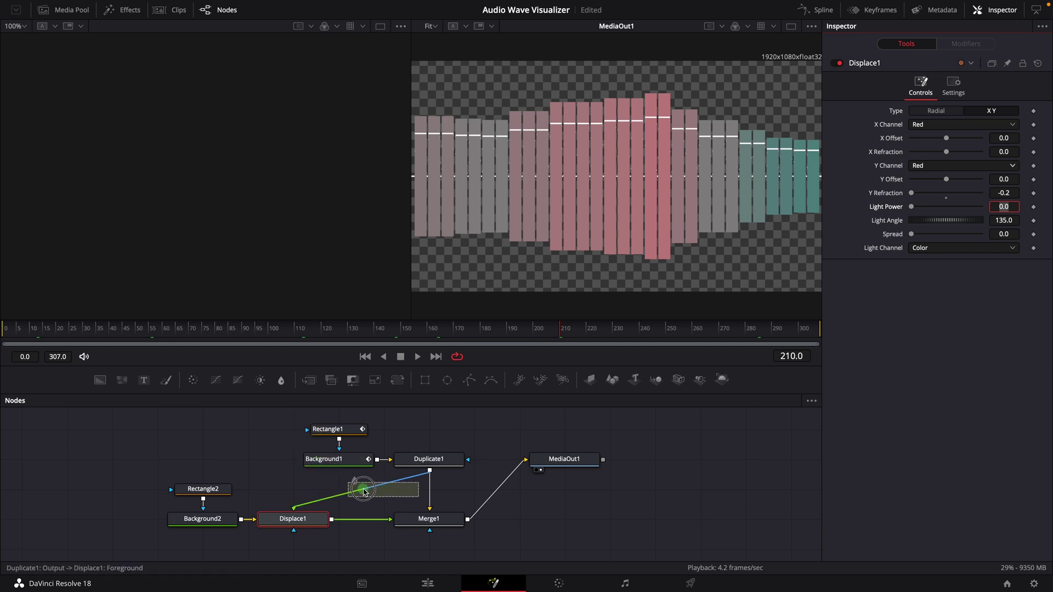
mouse_move(364, 491)
mouse_down()
mouse_move(383, 493)
mouse_move(358, 493)
mouse_up()
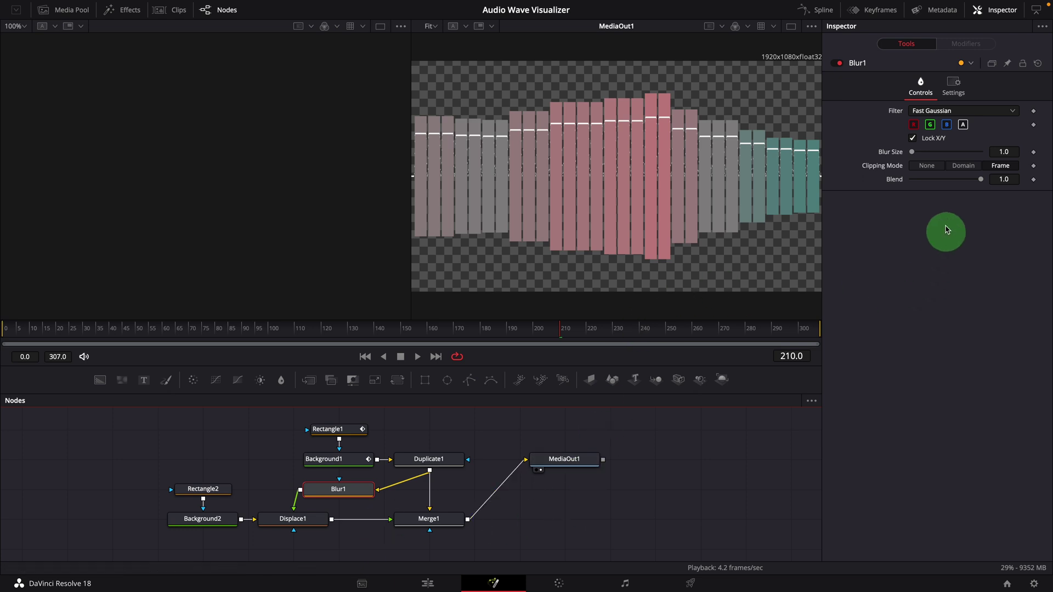
drag(911, 152, 945, 159)
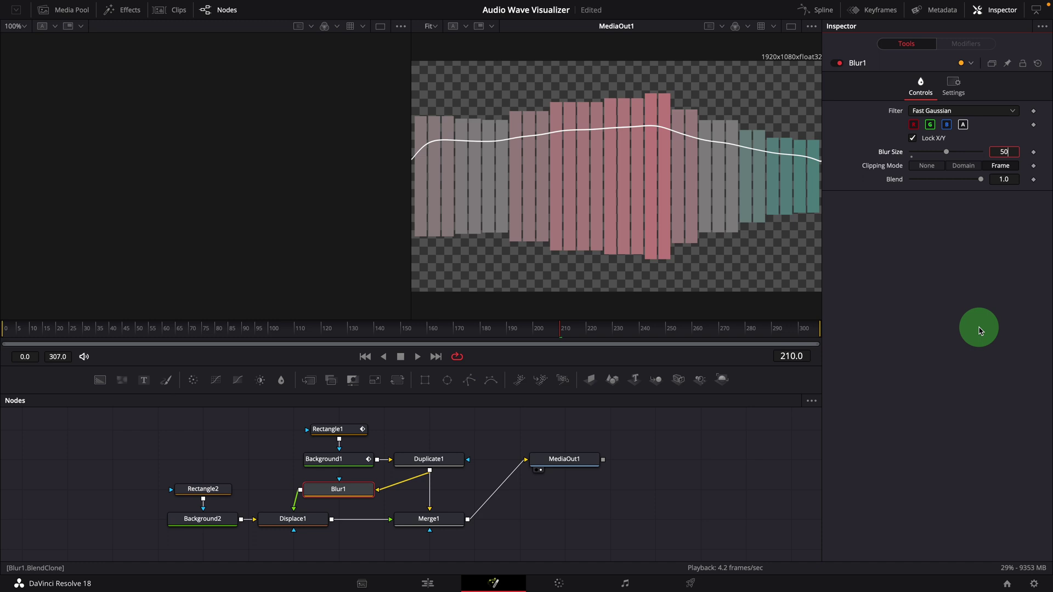
- Show Blur1 in the left viewer and scrub frames to check the smoothed wave line
drag(336, 491, 251, 219)
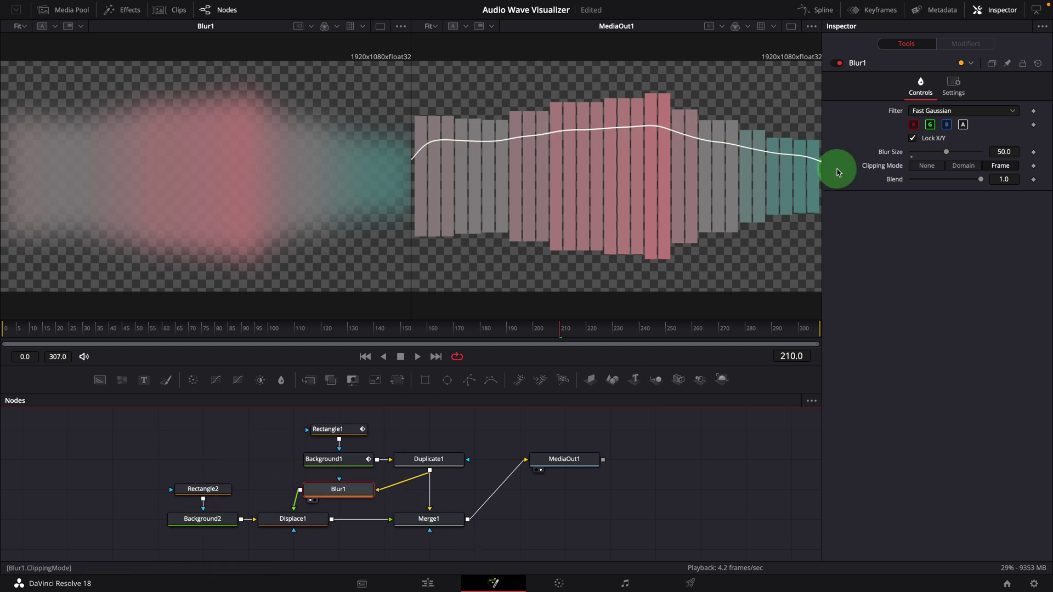
click(18, 330)
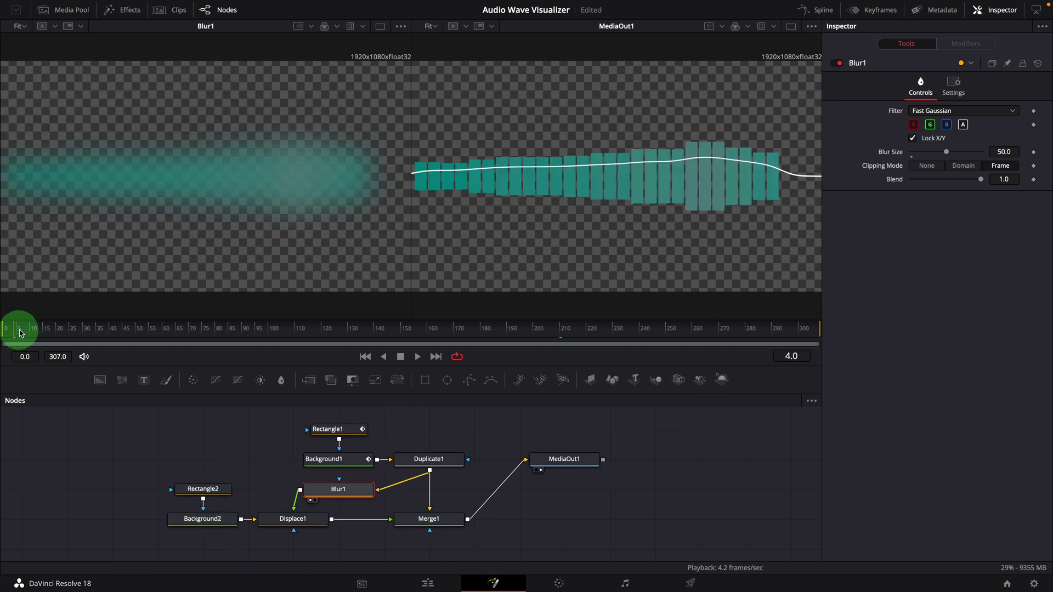
drag(20, 333, 398, 329)
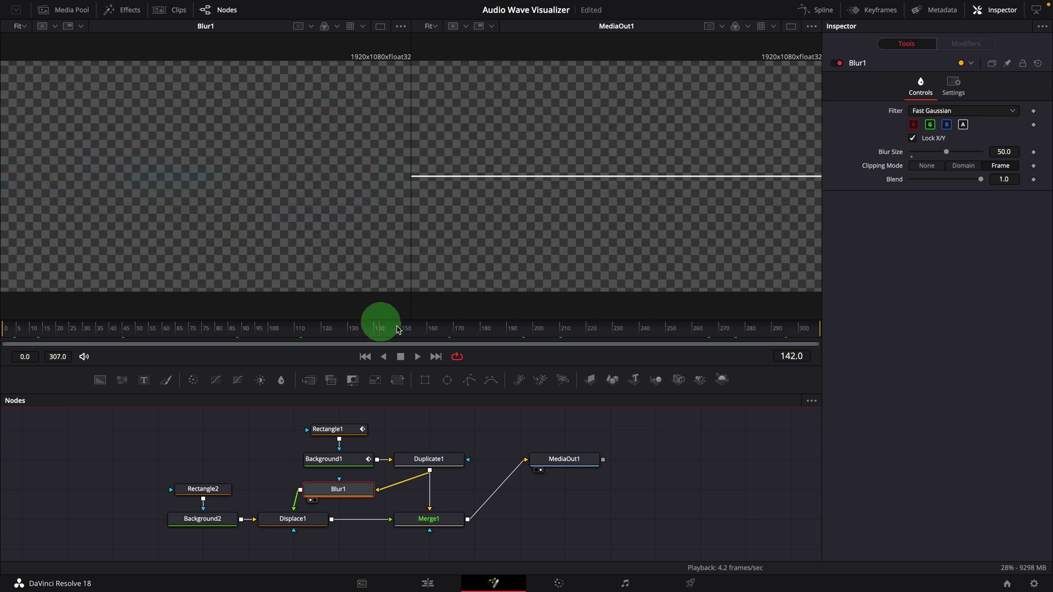
- Play the visualizer with the song from the Edit timeline start, stopping at 06:09
click(427, 584)
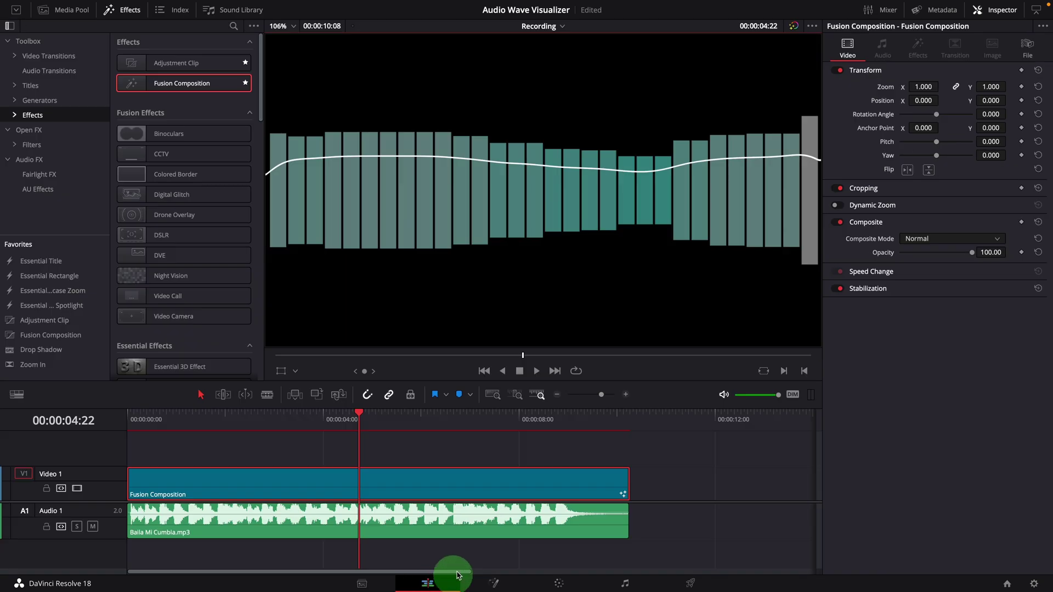
click(130, 418)
key(space)
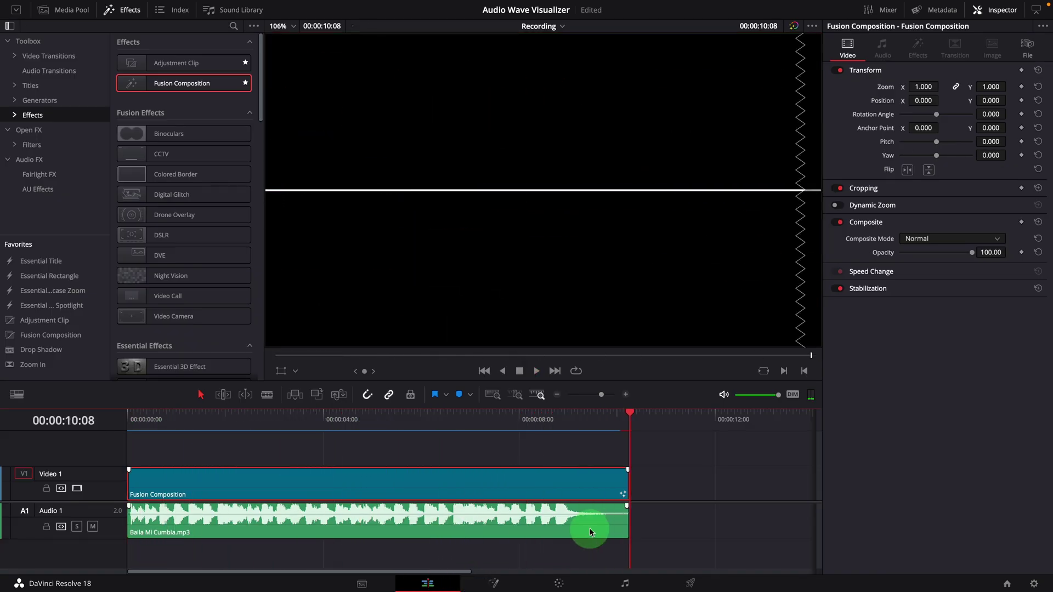
key(Home)
key(space)
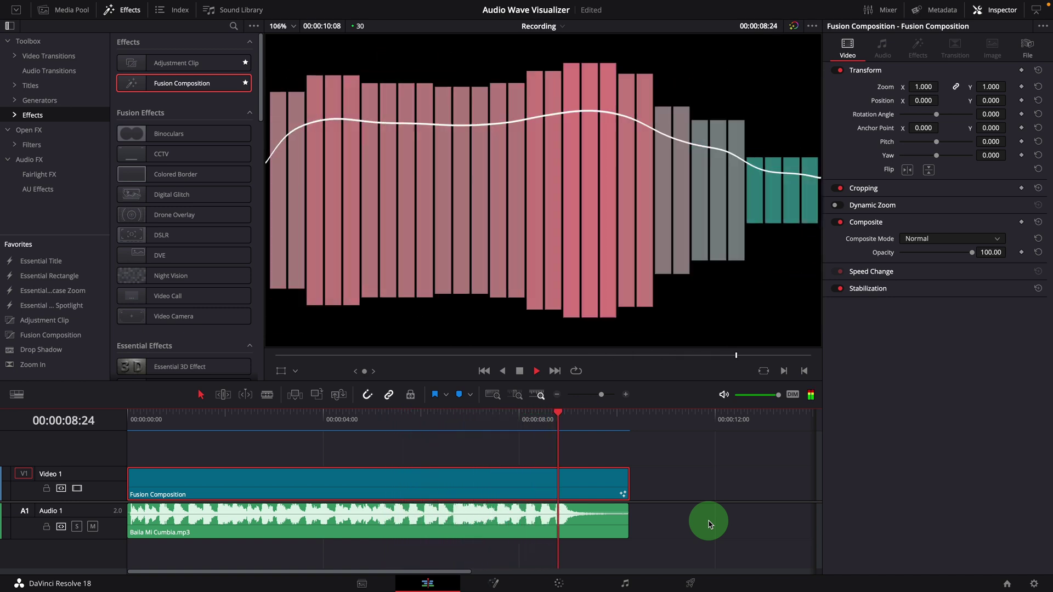
click(435, 461)
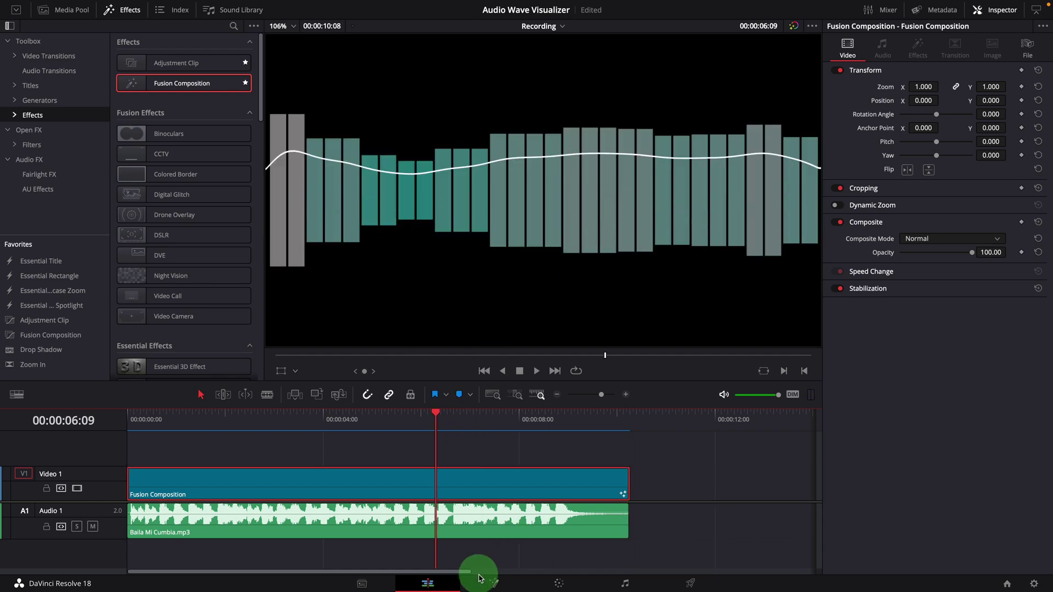
- In Fusion, route the displaced line to the output and swap Merge1's inputs so the line sits on top
click(494, 583)
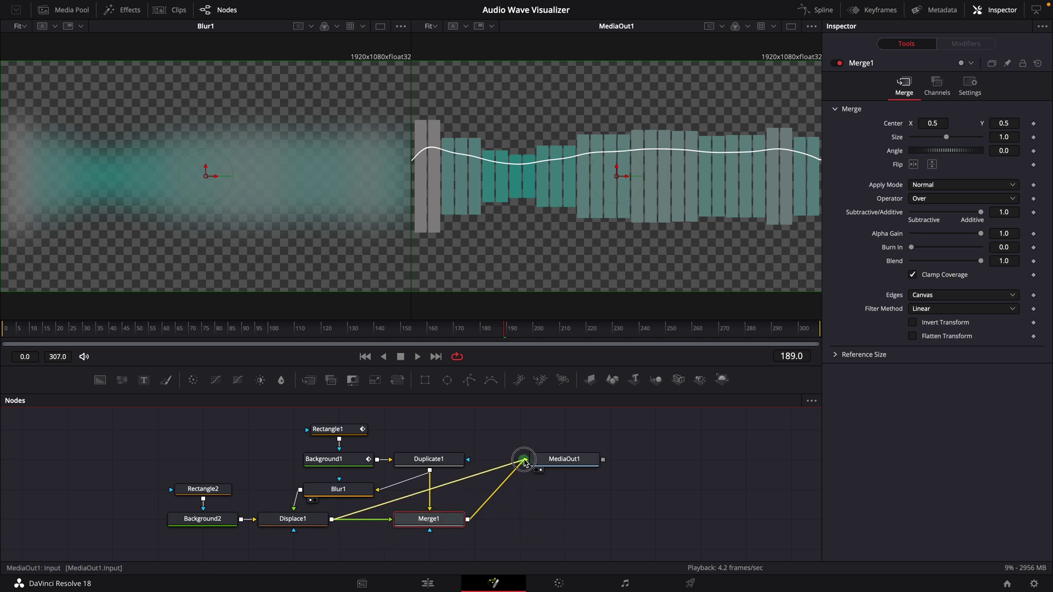
drag(524, 461, 524, 462)
click(565, 459)
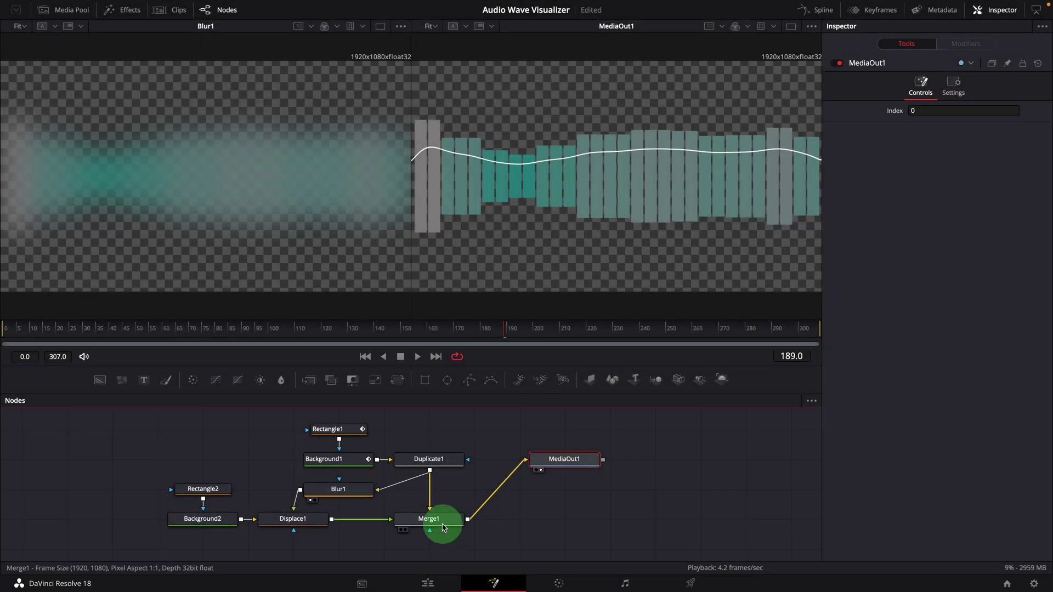
right_click(442, 524)
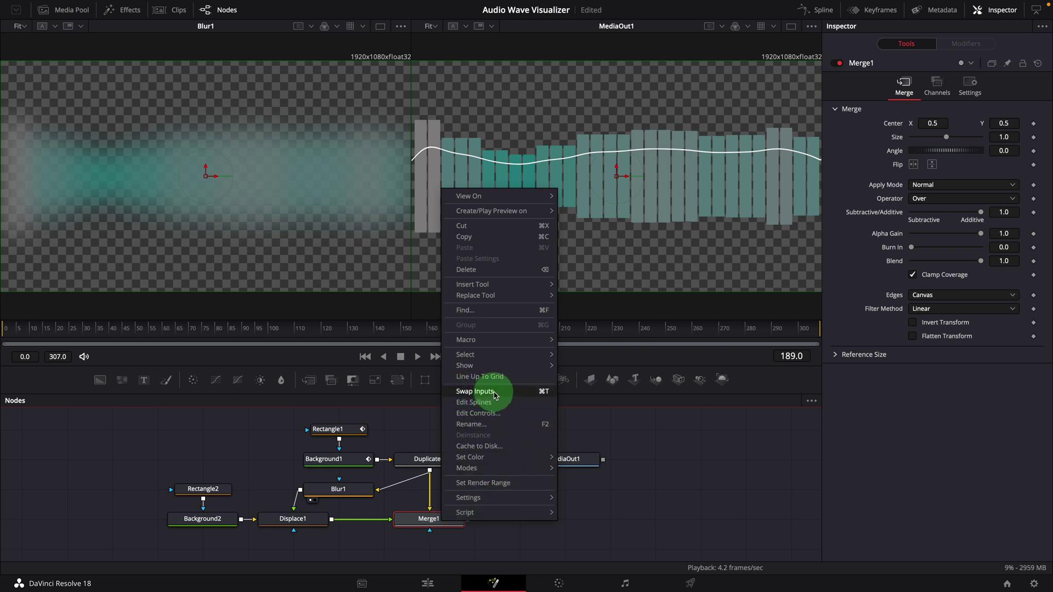
click(495, 393)
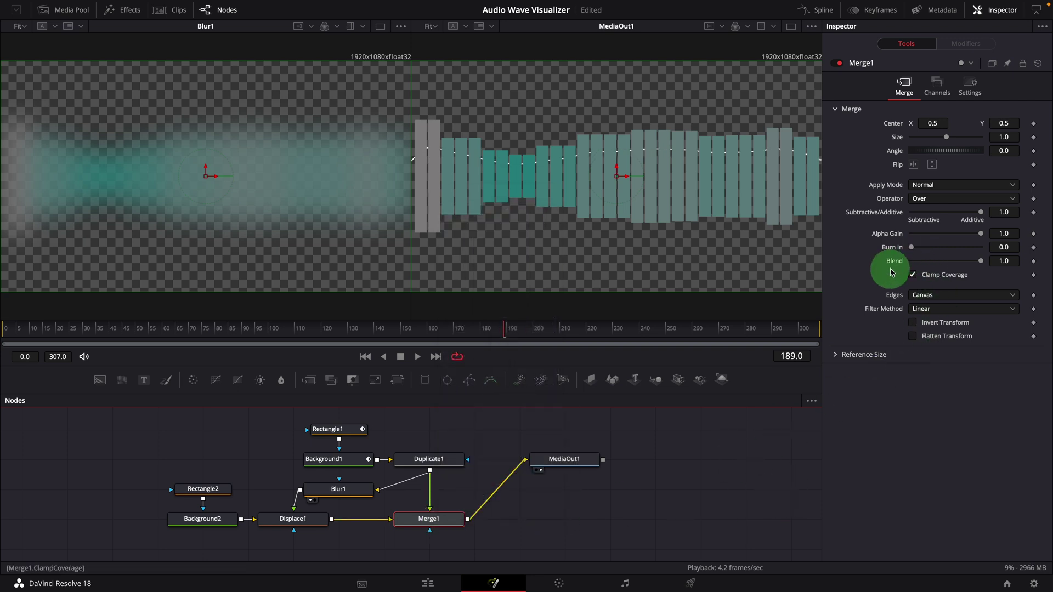
- Lower the bars by setting Merge1's Center Y to 0.341
mouse_move(981, 265)
mouse_down()
mouse_move(899, 268)
mouse_move(984, 265)
mouse_up()
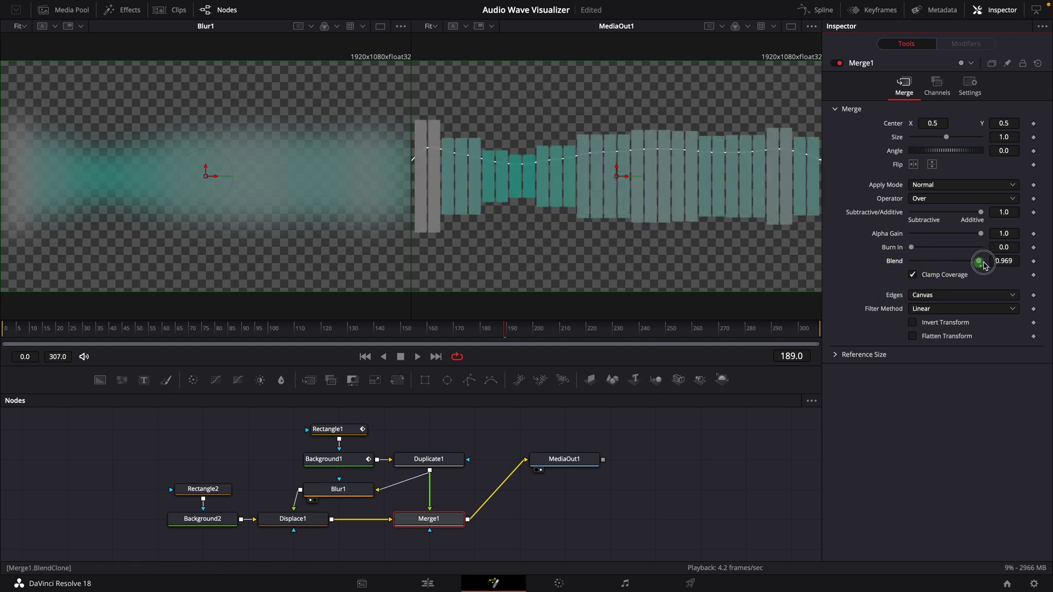
click(1031, 133)
drag(1013, 125, 932, 147)
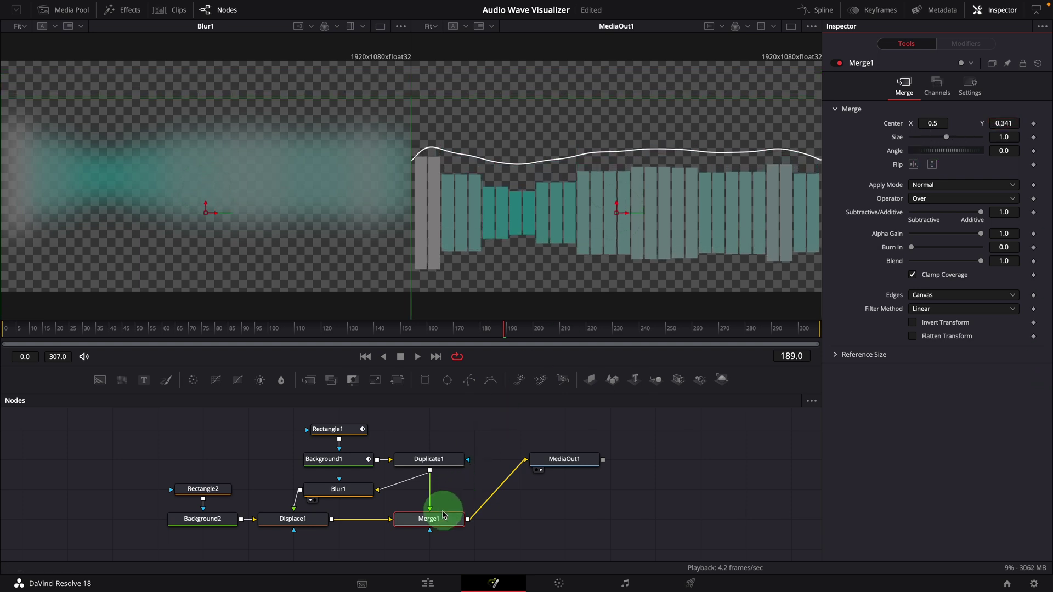
- Add a Rectangle mask to Merge1, widen it to full width and move it up over the bars
click(425, 379)
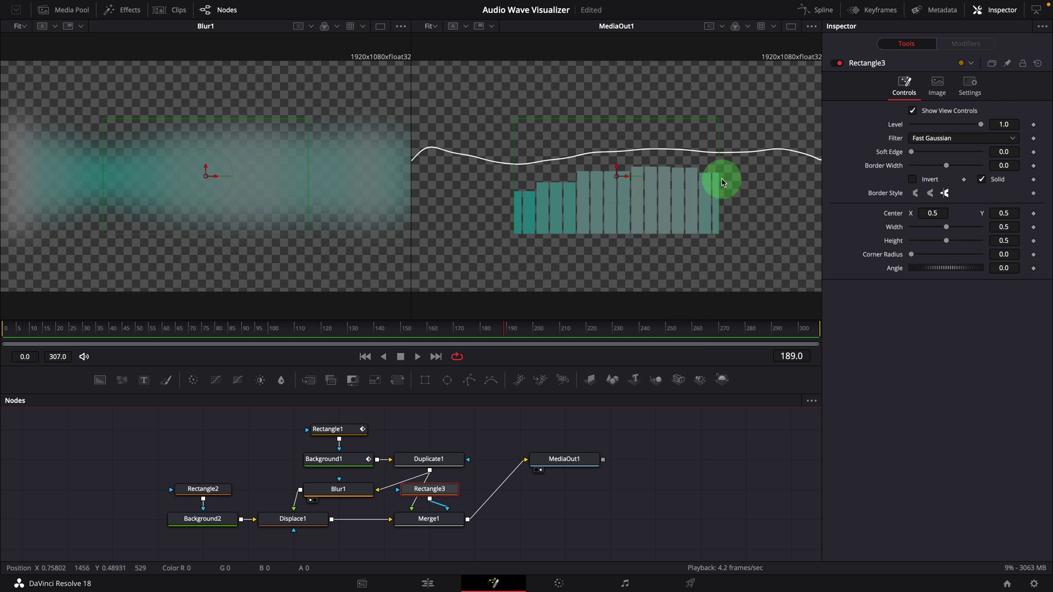
drag(720, 182, 814, 189)
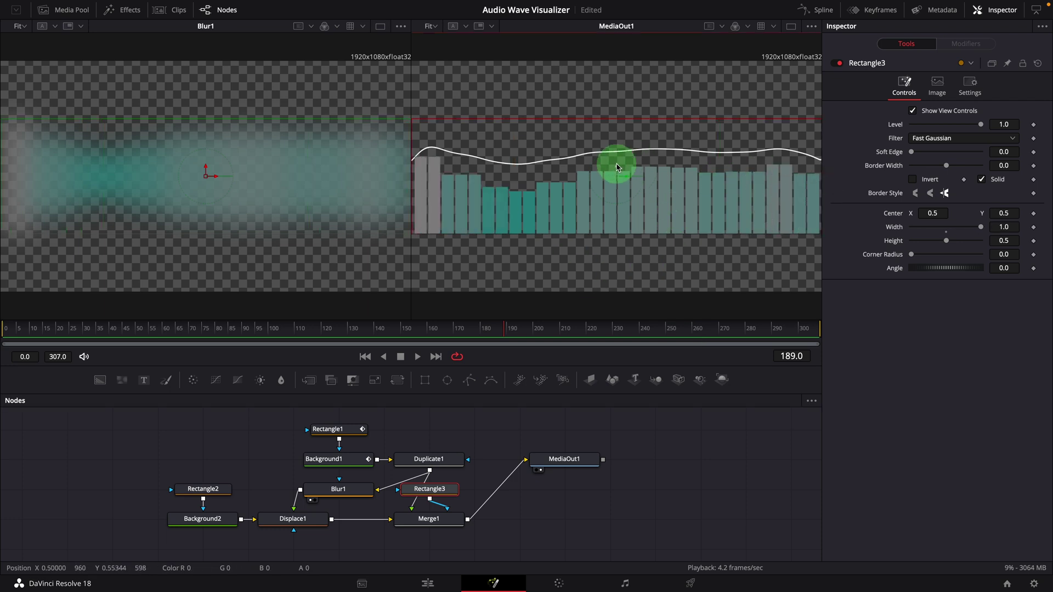
drag(616, 164, 619, 150)
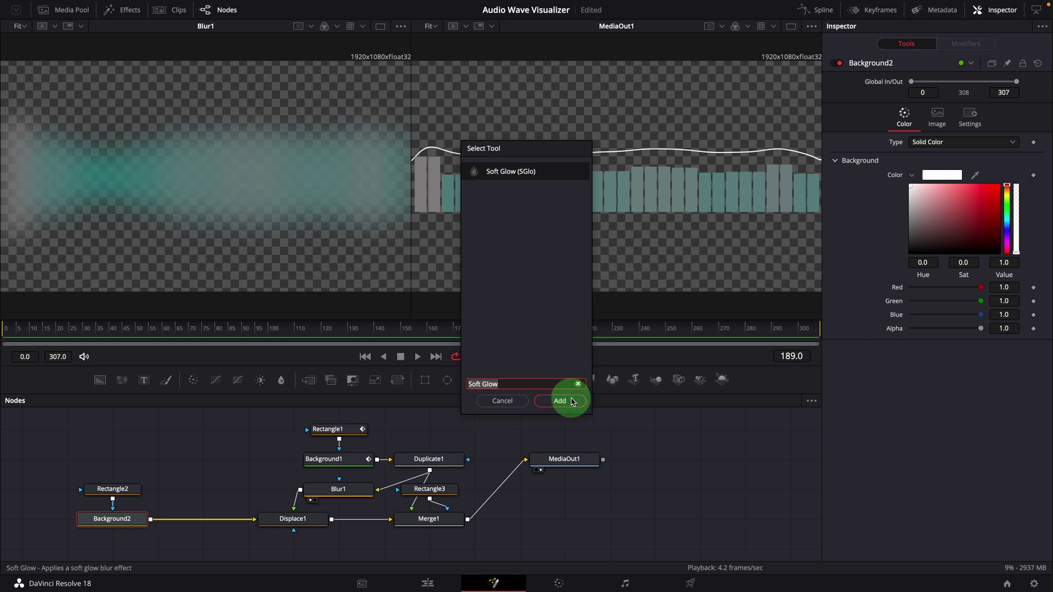
- Insert a Soft Glow after Background2 with Gain 2.953, Glow Size 8.7 and Red Scale 2.0
click(560, 401)
click(201, 517)
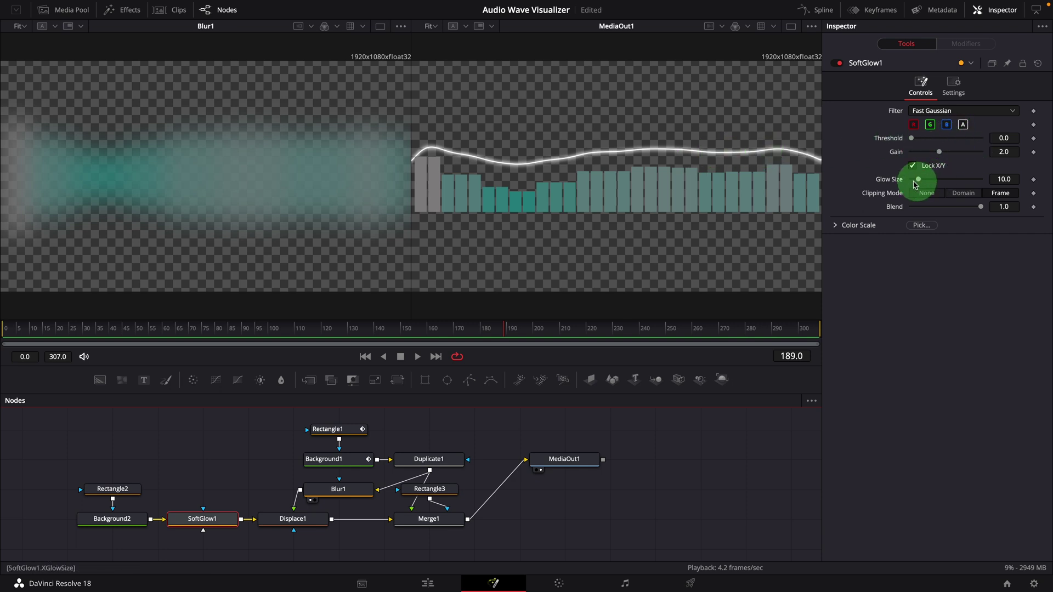
drag(938, 152, 952, 153)
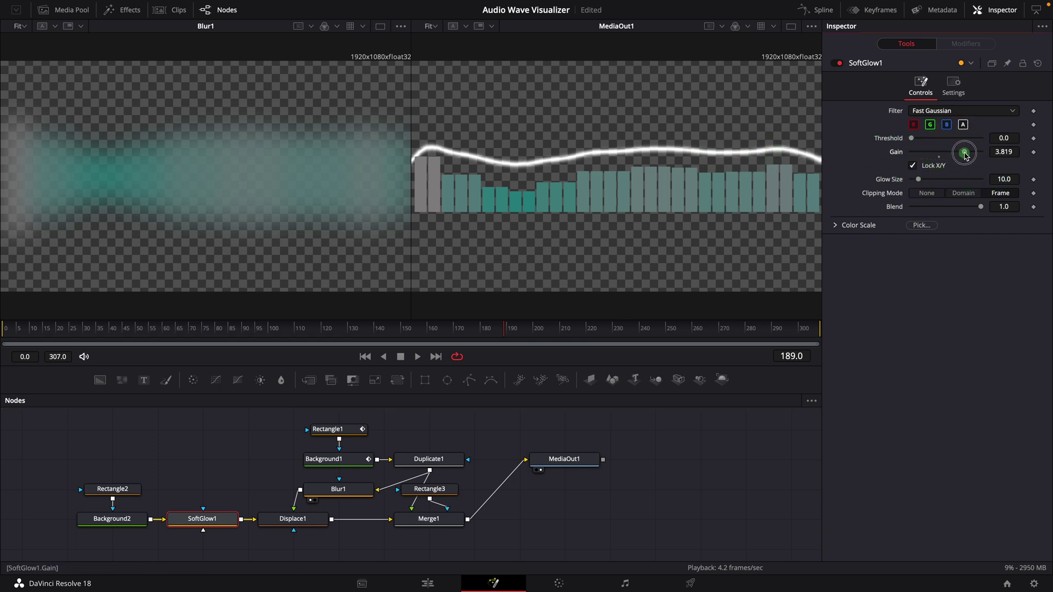
click(849, 226)
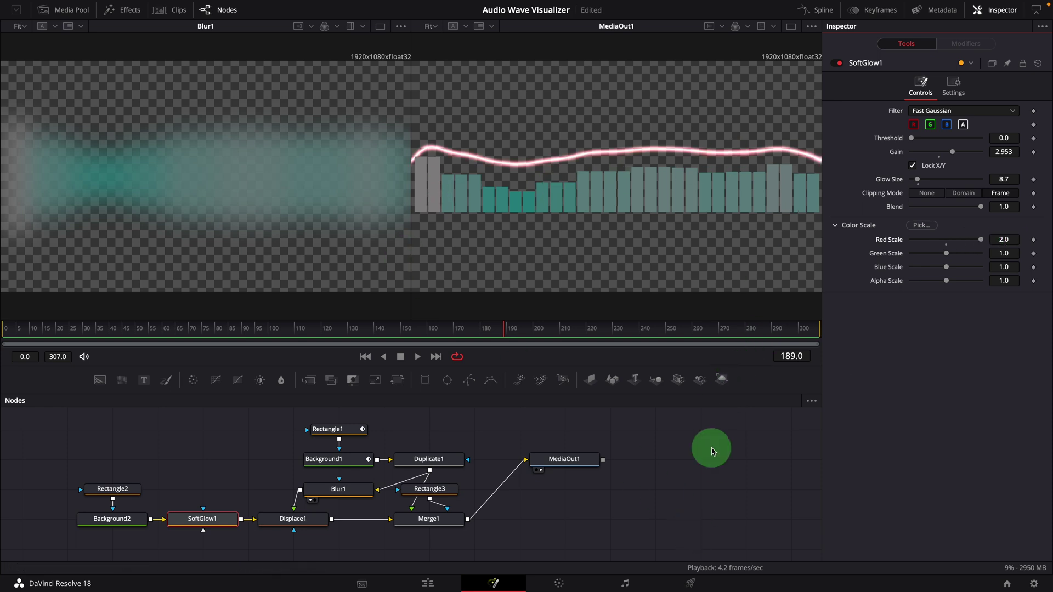
- Play the glowing visualizer from the start of the timeline, twice
click(428, 584)
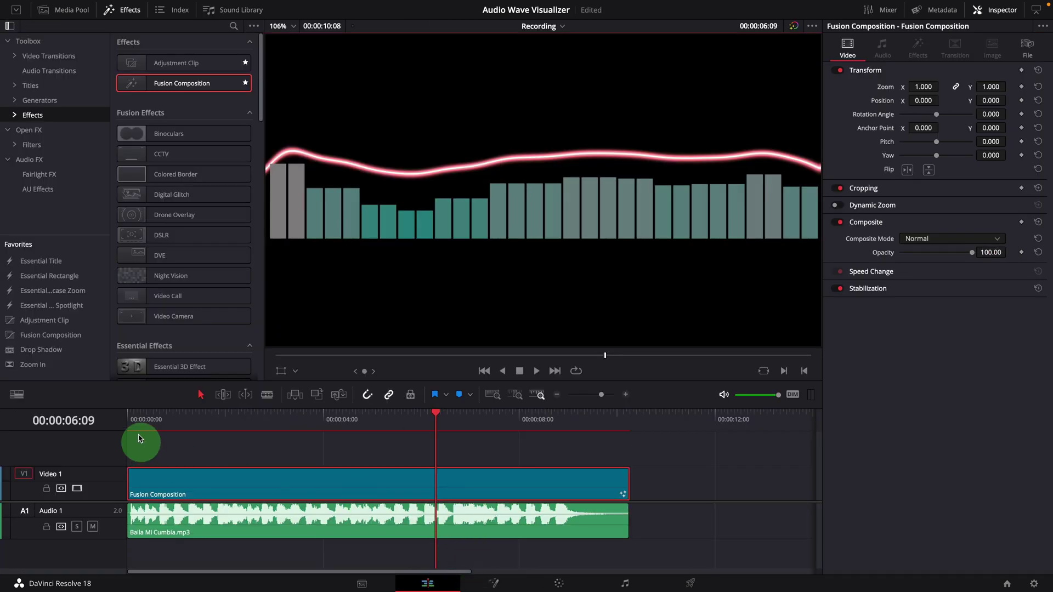
click(134, 418)
key(space)
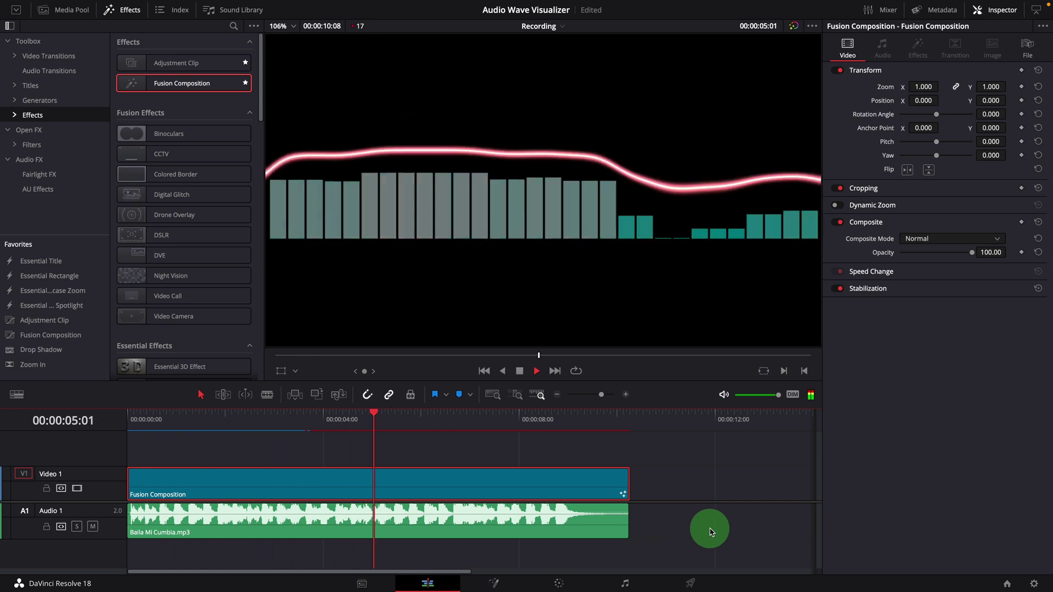
click(131, 418)
key(space)
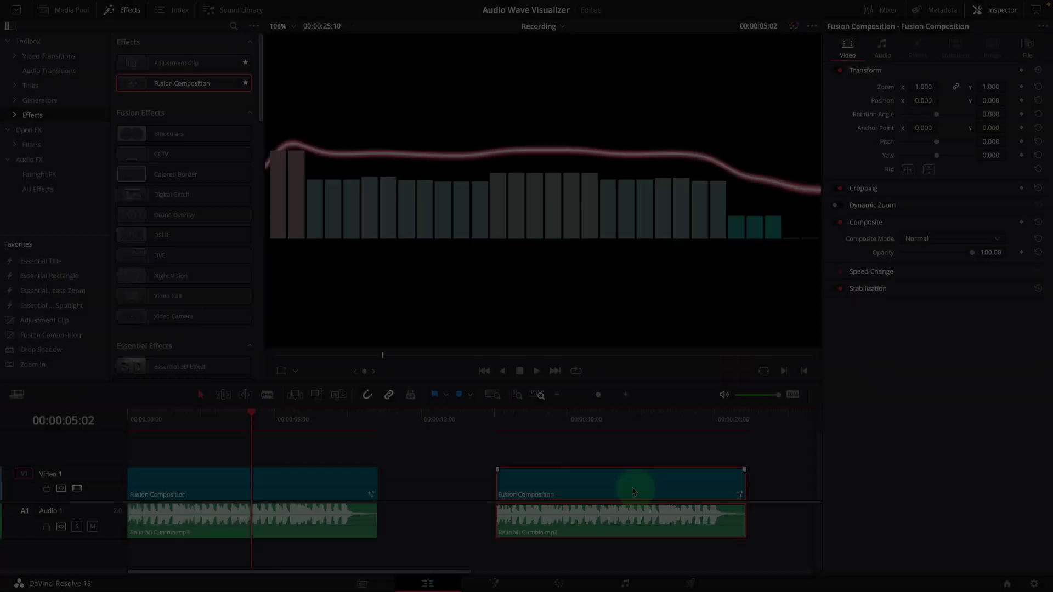
- Move the duplicated Fusion Composition and Baila Mi Cumbia.mp3 clips directly after the first pair
drag(629, 486, 513, 486)
click(483, 423)
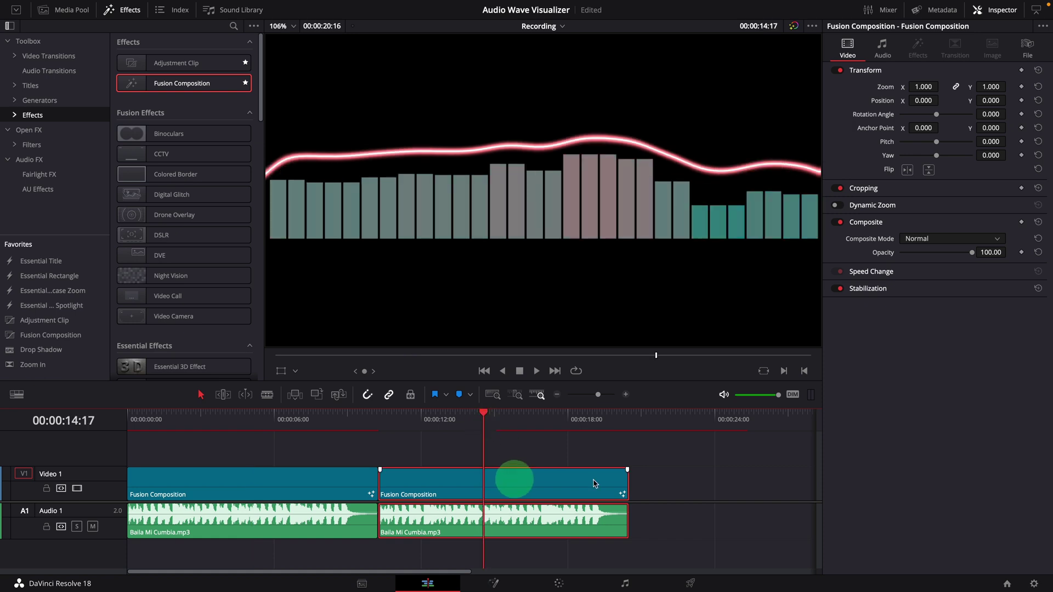
click(546, 483)
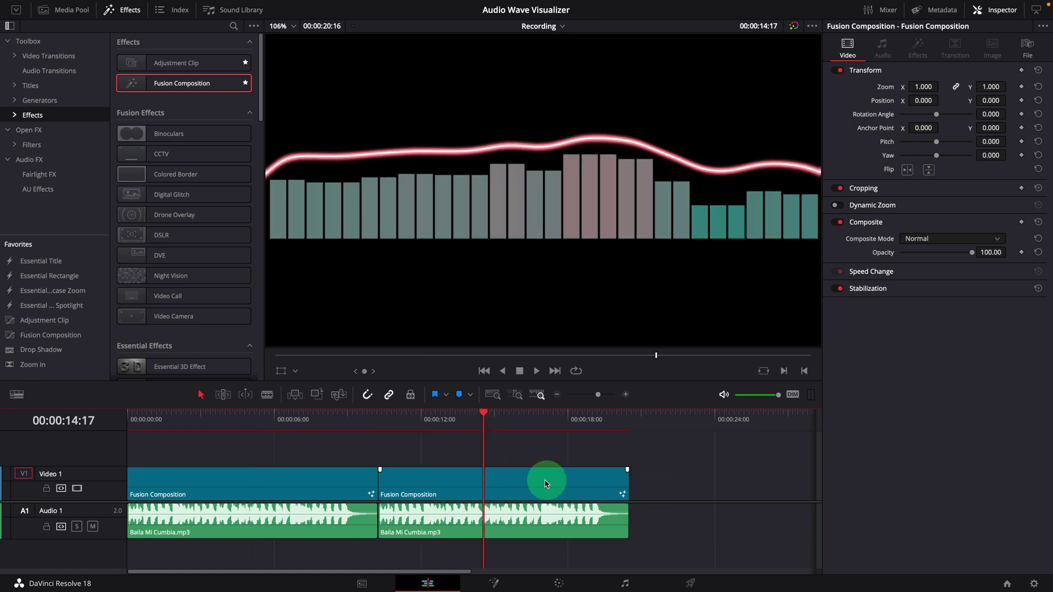
- In the second clip's Fusion comp, set Merge1 Blend to 0 so only the wave line remains
click(495, 585)
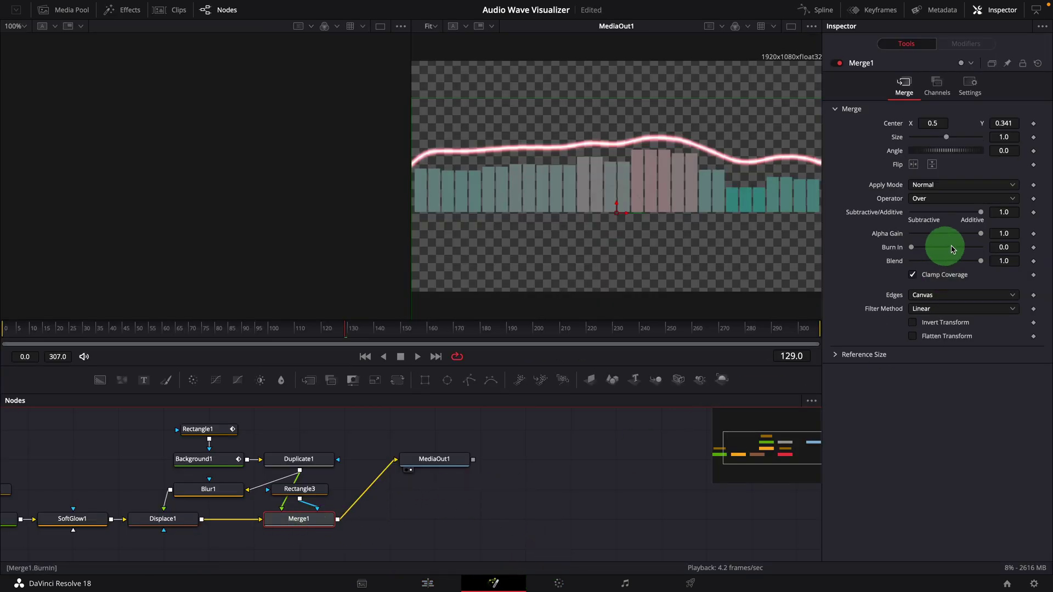
drag(982, 261, 928, 267)
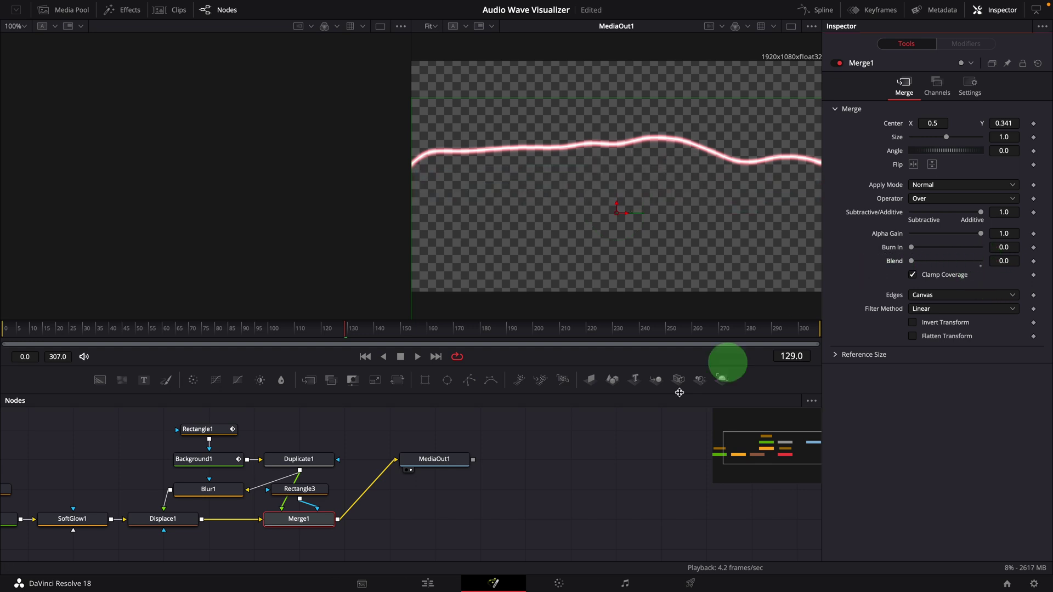
click(427, 583)
- Play and scrub the timeline to compare the bars-plus-line clip with the line-only clip
click(146, 416)
click(185, 440)
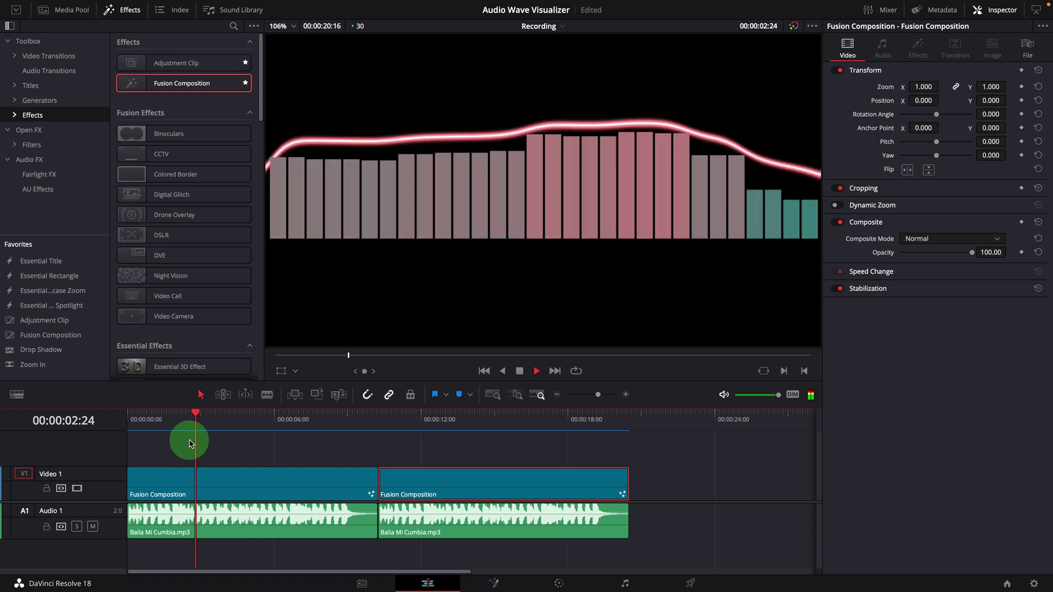
click(680, 562)
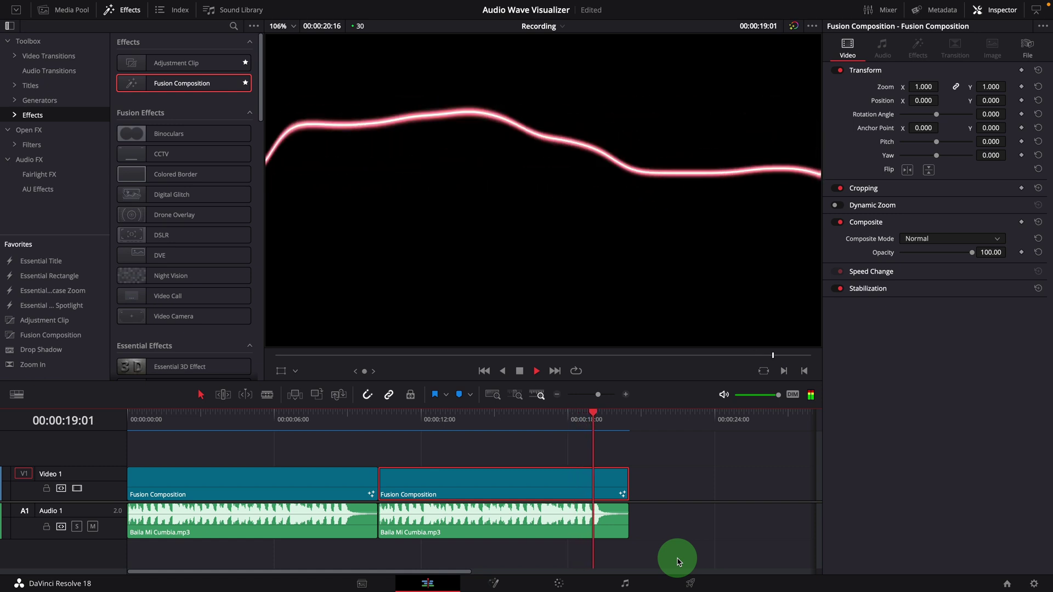
drag(146, 419, 157, 423)
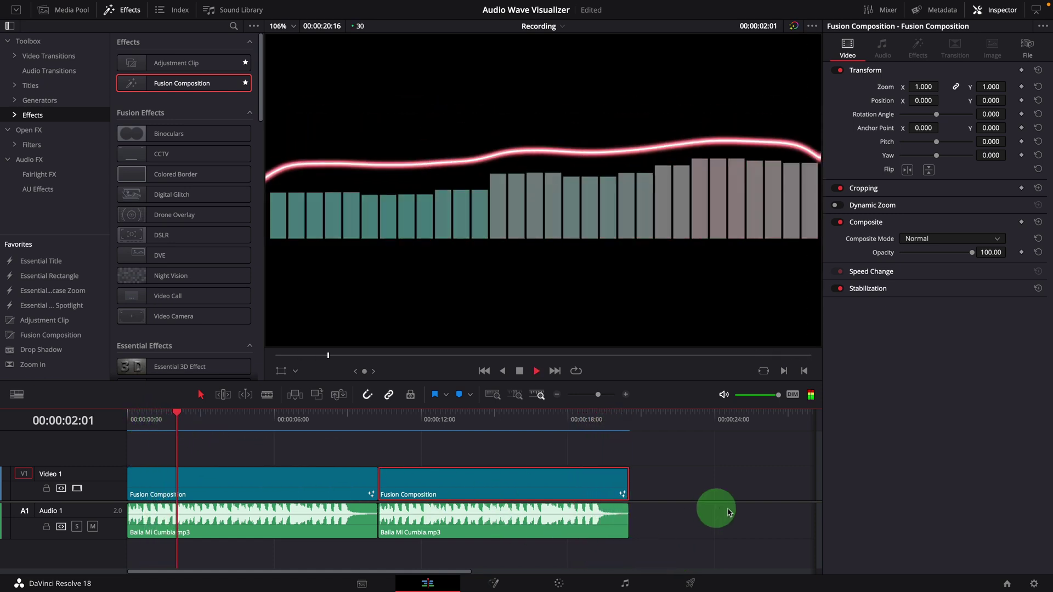